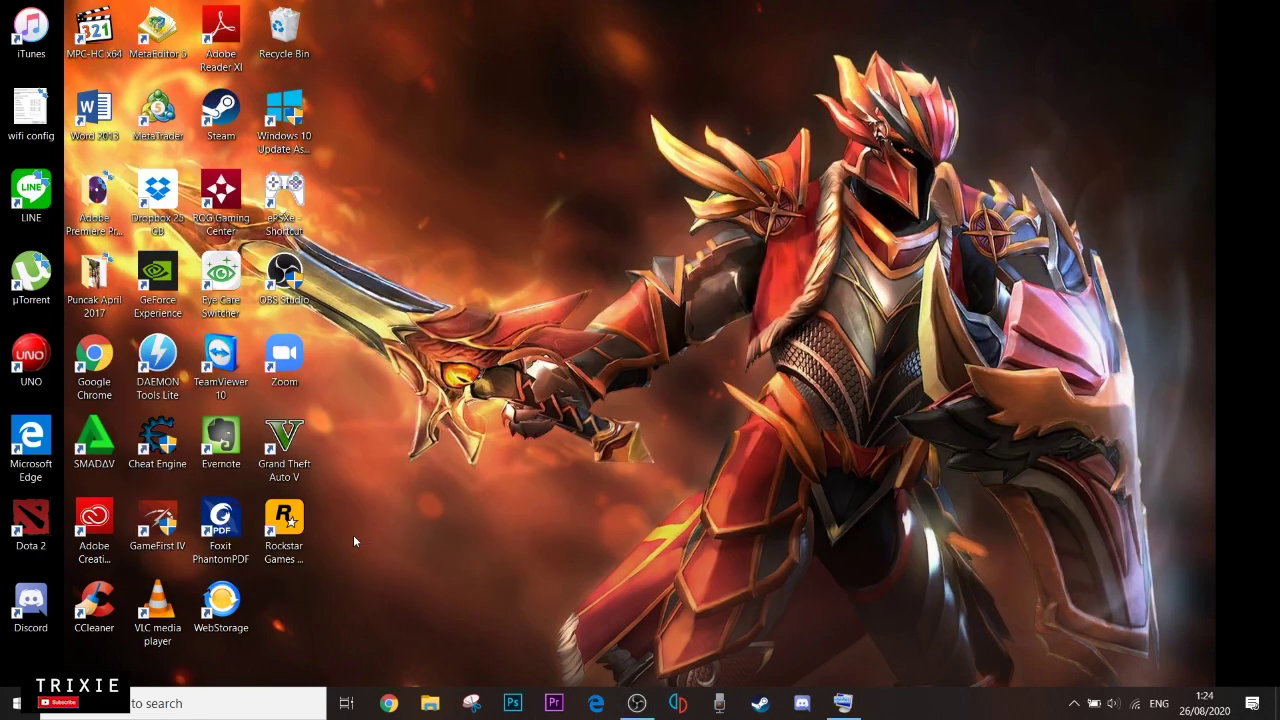
# Step: Launch the Rockstar Games Launcher from its desktop shortcut
pyautogui.click(284, 525)
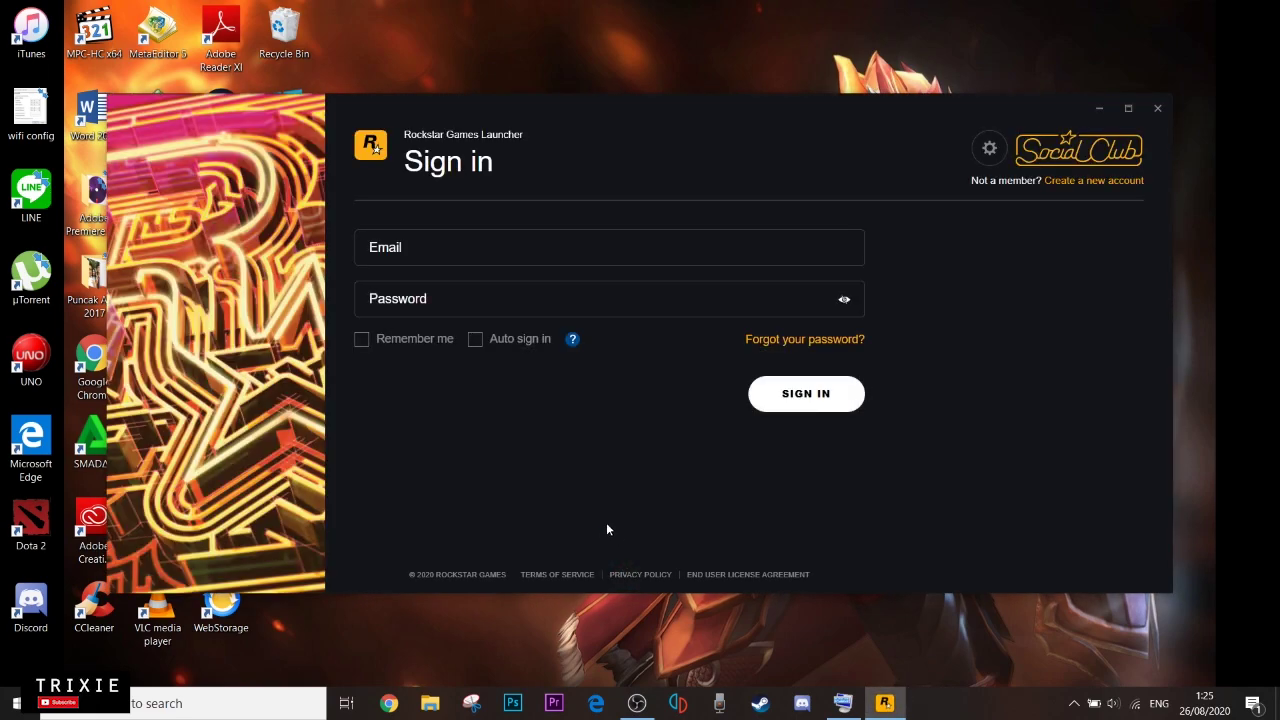
# Step: Enter the account e-mail and password in the Sign in form and submit
pyautogui.click(605, 262)
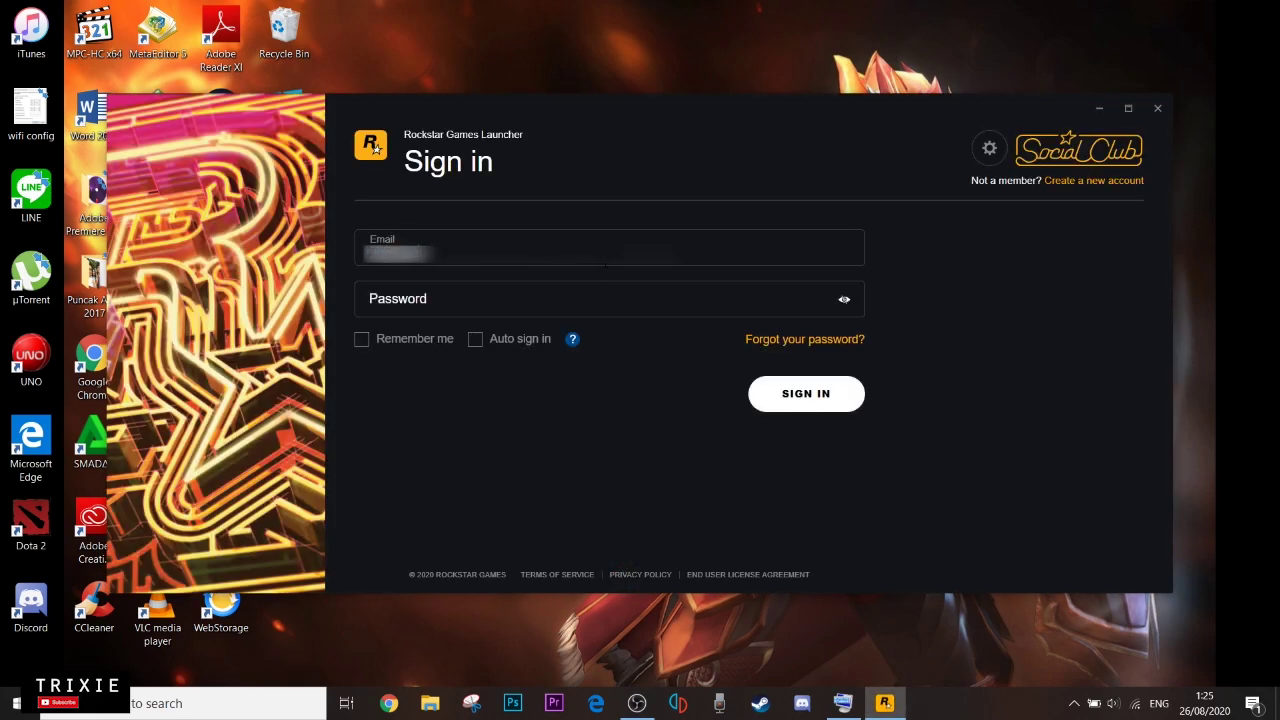
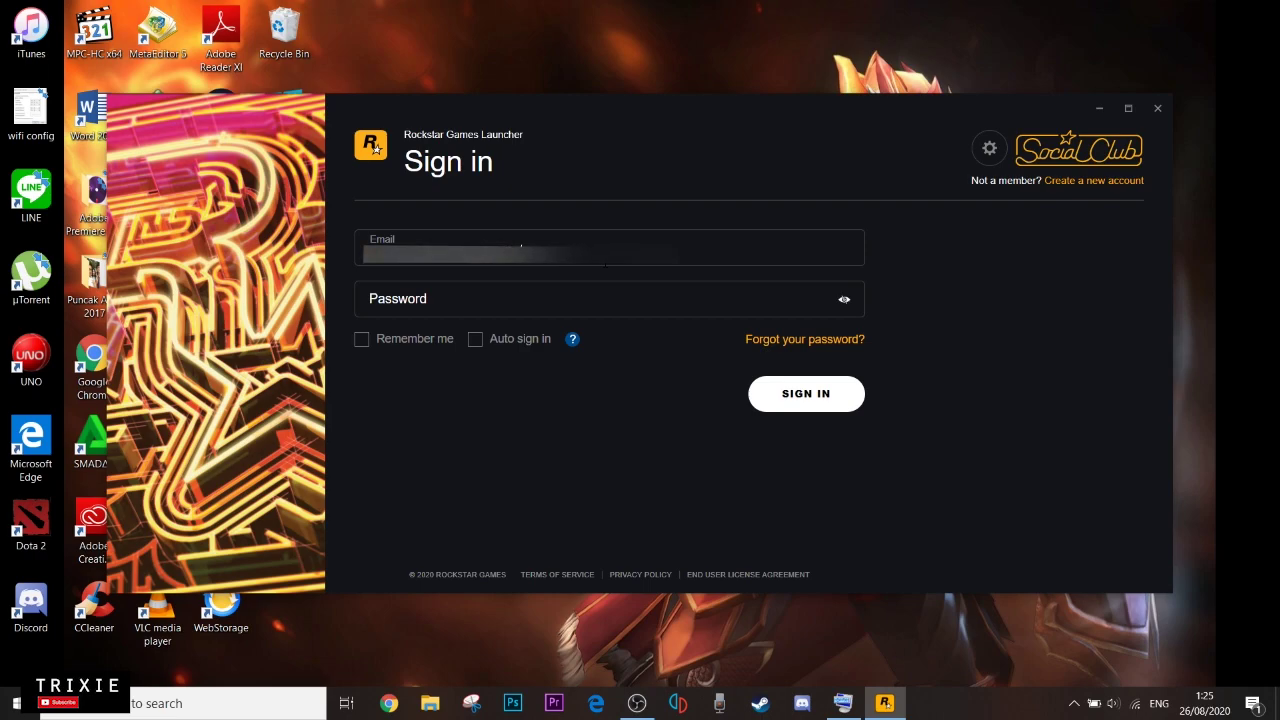
pyautogui.press('Tab')
pyautogui.write('••••••••••')
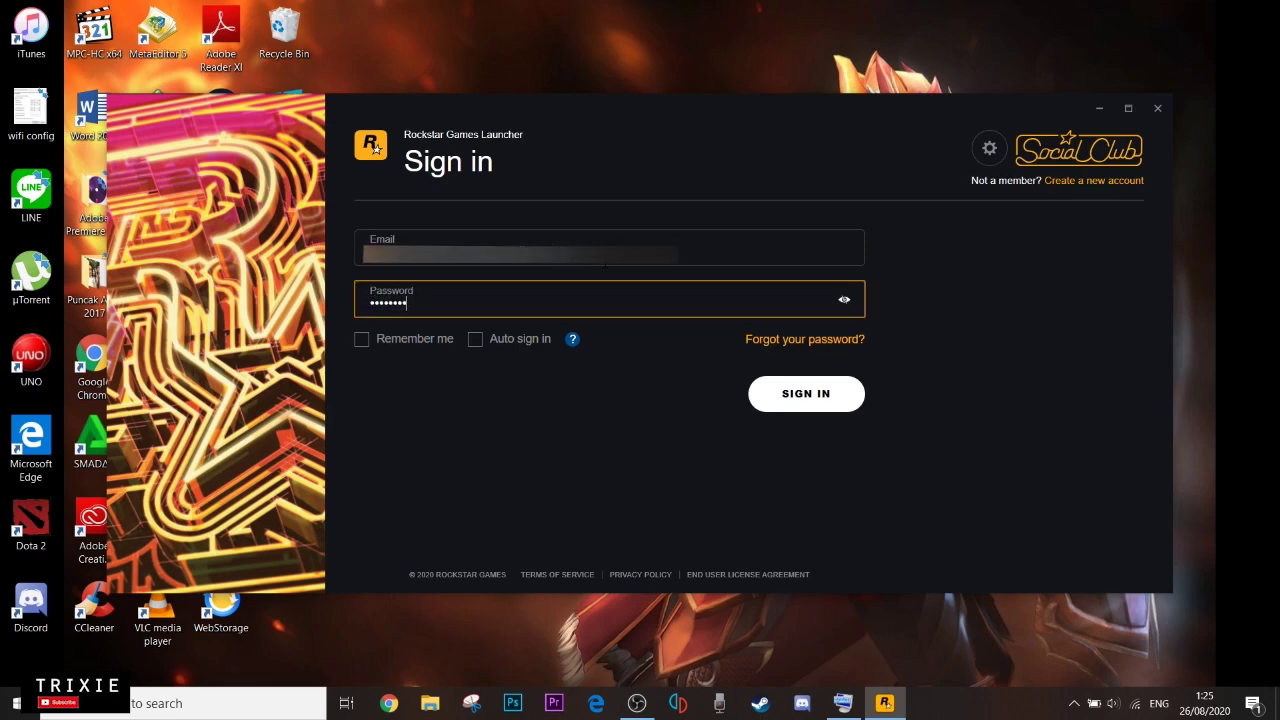
pyautogui.write('•••••••••••••••••')
pyautogui.press('Return')
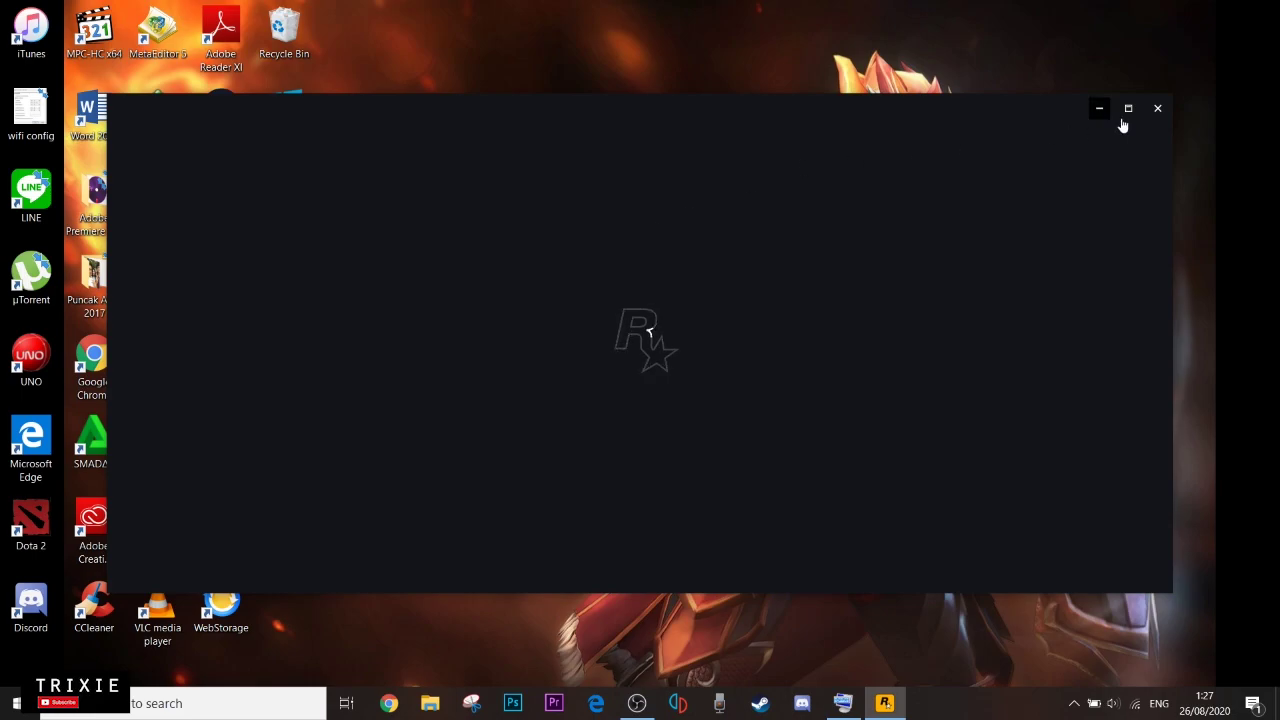
# Step: Close the stalled Rockstar Games Launcher window
pyautogui.click(1157, 108)
# Step: Delete the Launcher and Social Club folders from Documents\Rockstar Games, then close Explorer
pyautogui.click(430, 703)
pyautogui.click(575, 375)
pyautogui.doubleClick(737, 277)
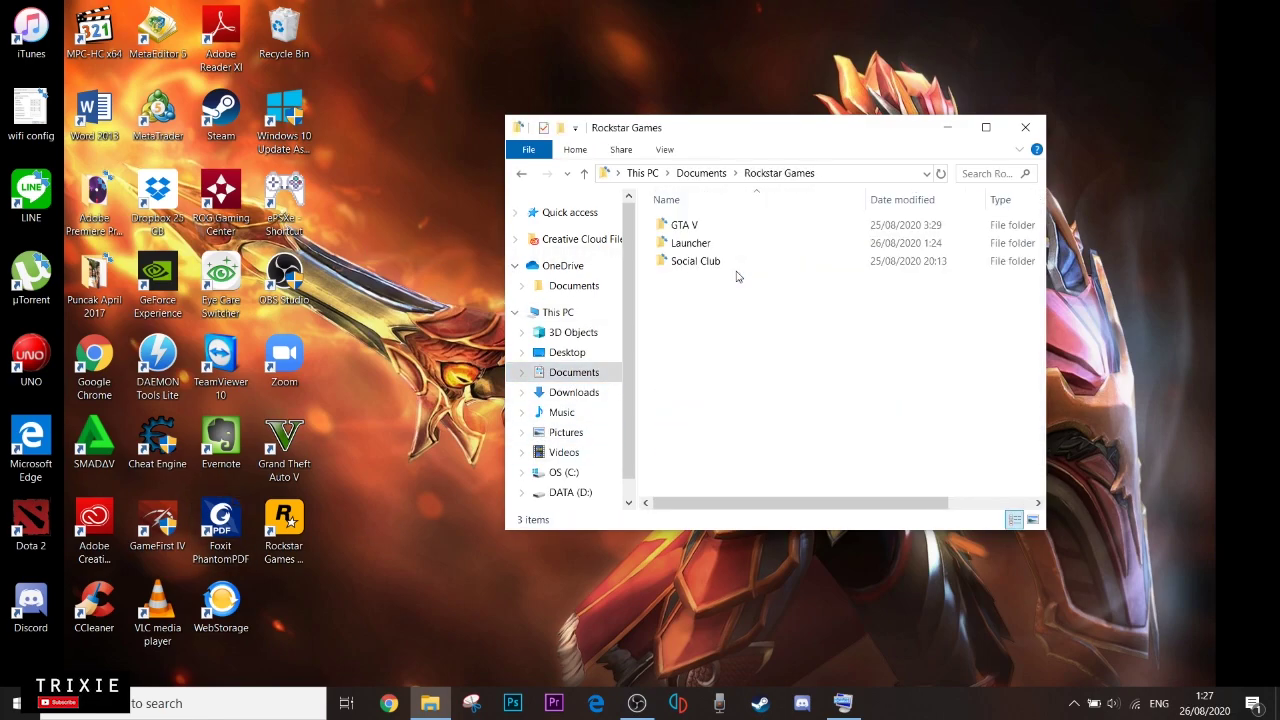
pyautogui.moveTo(729, 294); pyautogui.dragTo(703, 239)
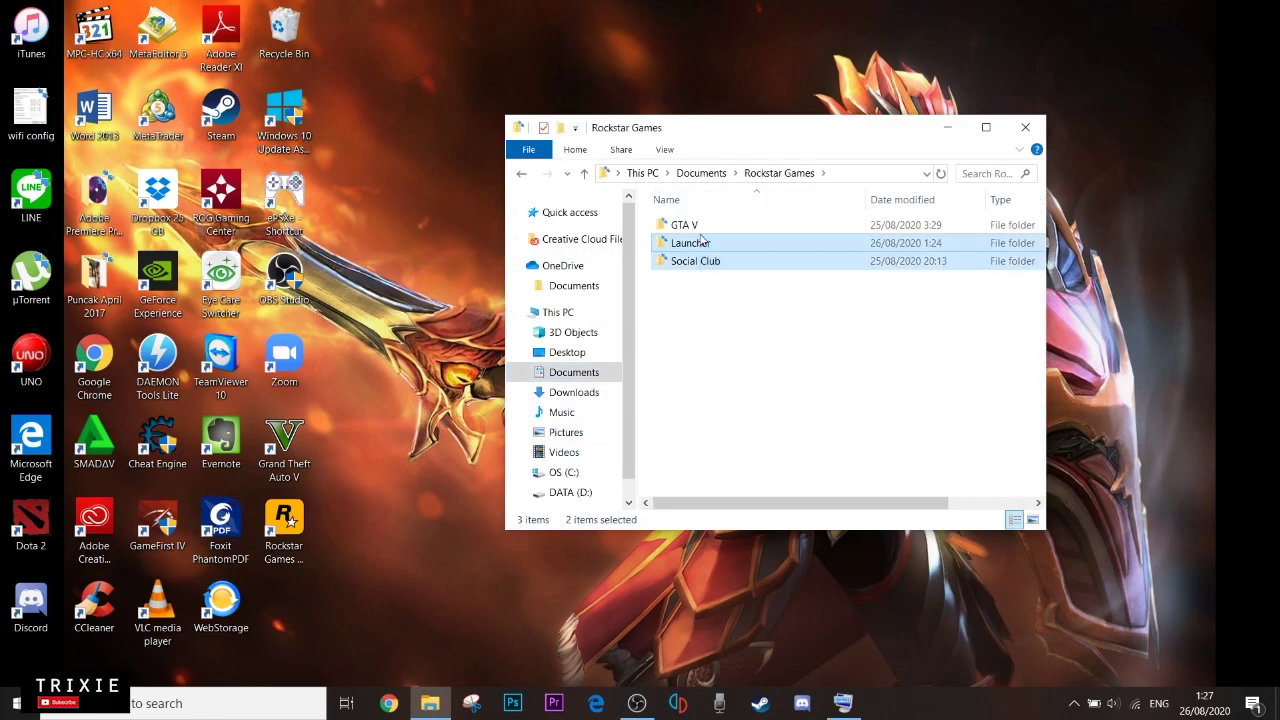
pyautogui.press('Delete')
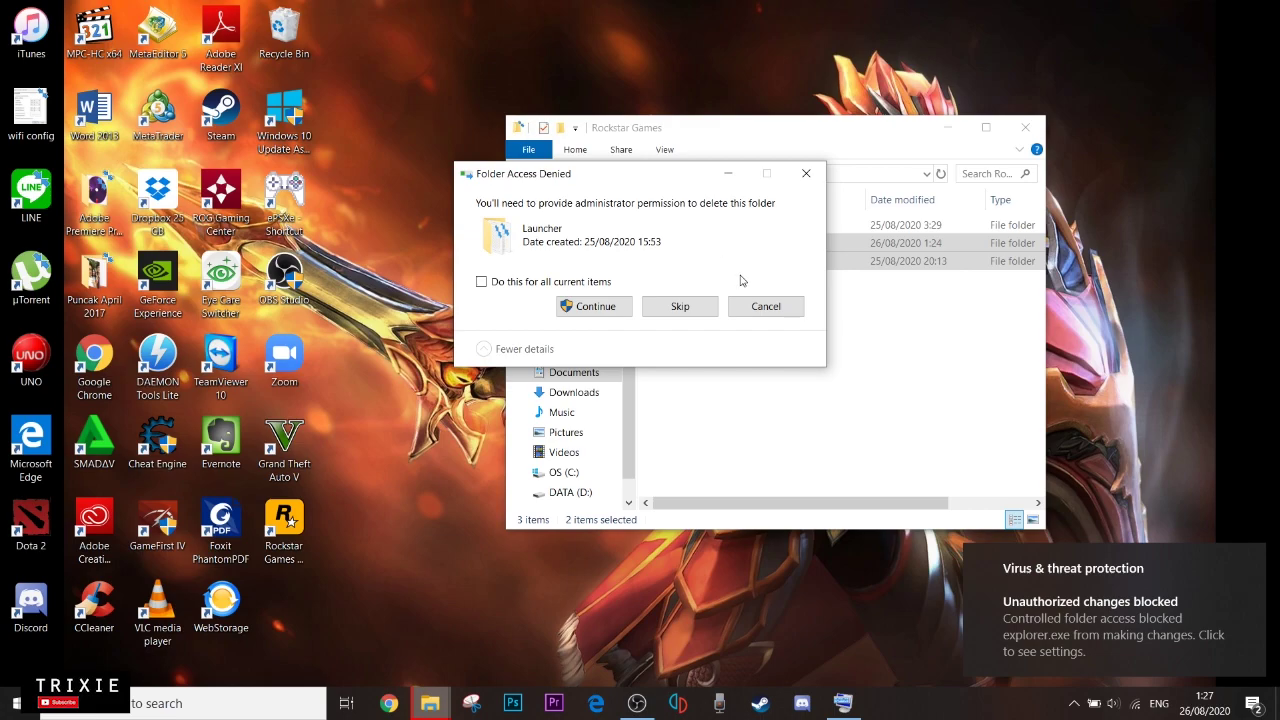
pyautogui.press('Return')
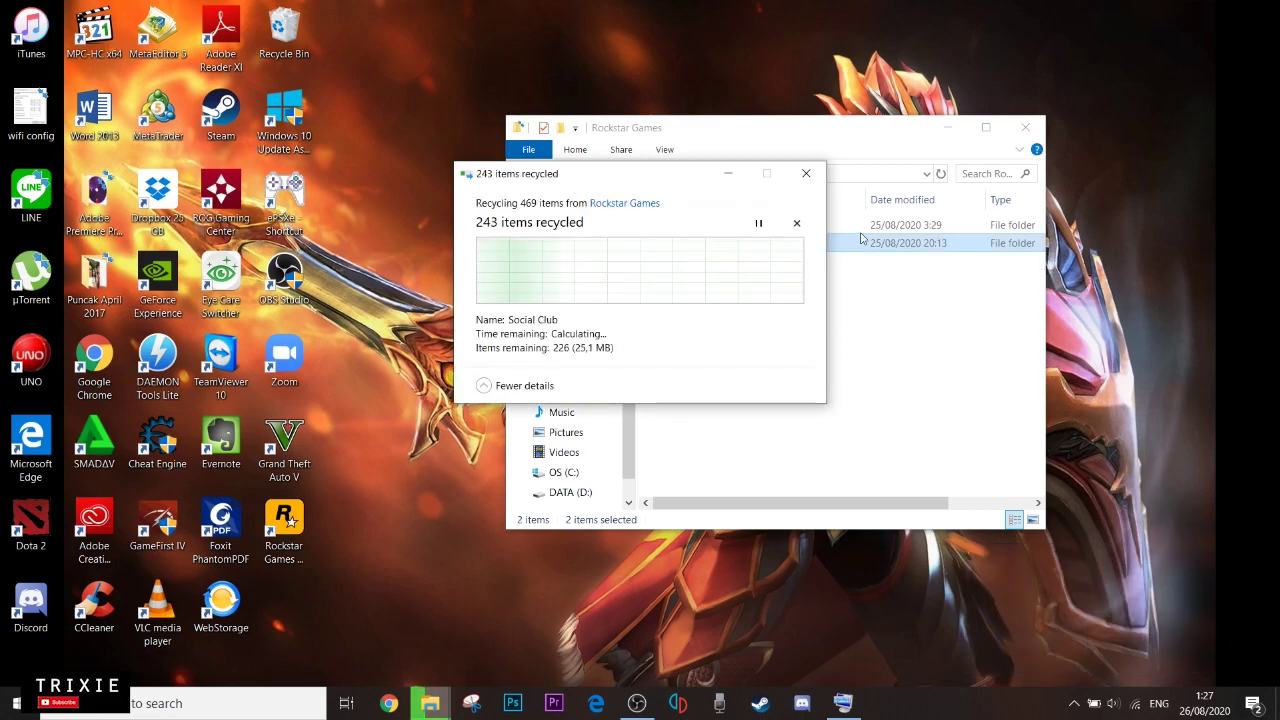
pyautogui.press('Return')
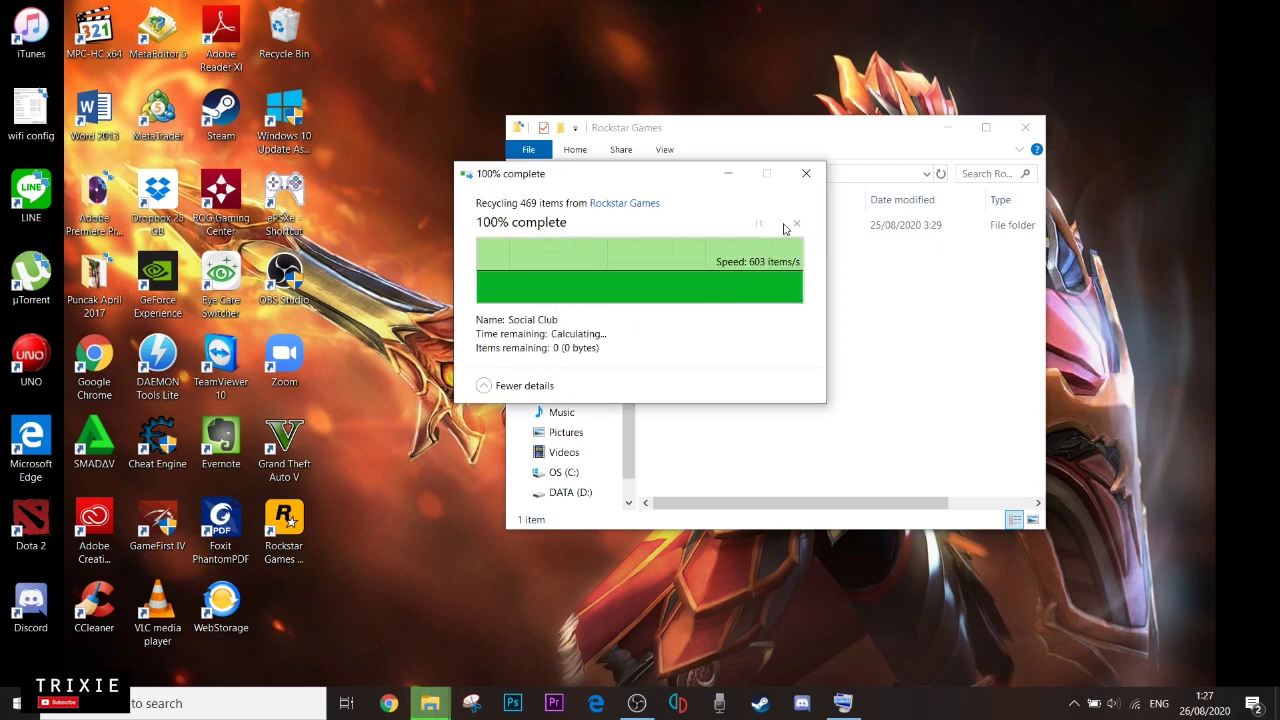
pyautogui.click(1025, 127)
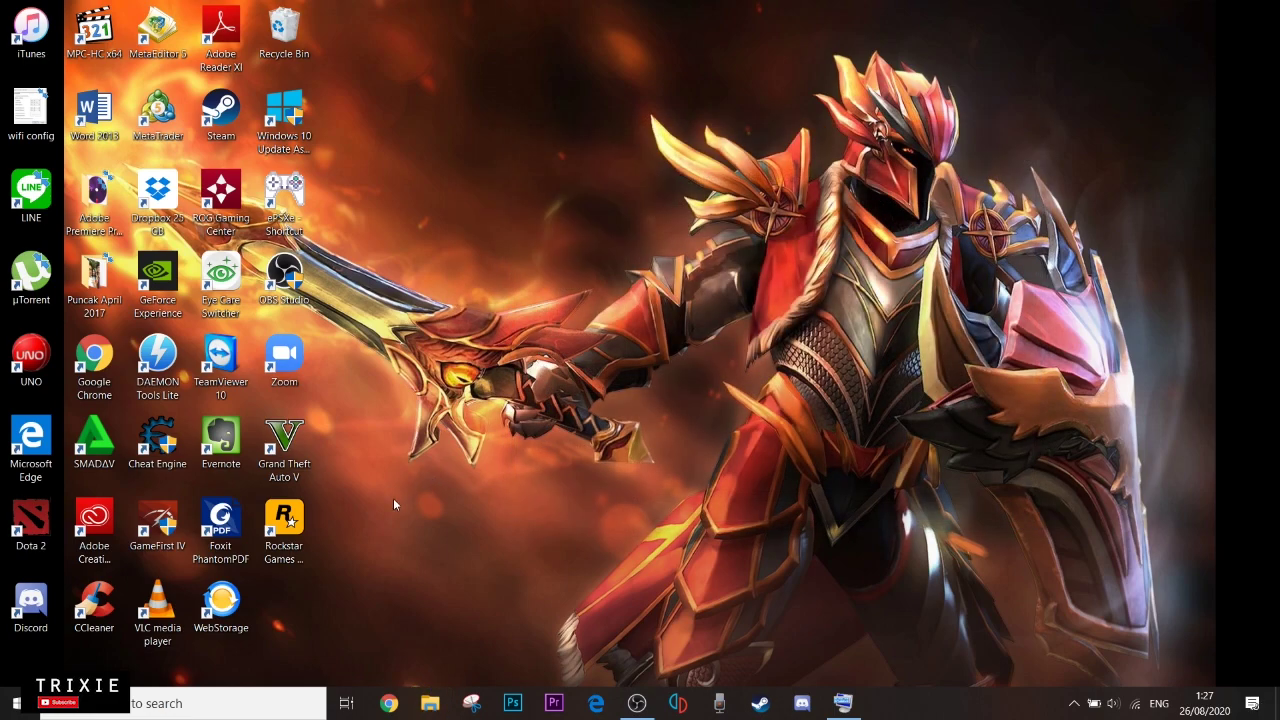
# Step: Relaunch the Rockstar Games Launcher and dismiss the system notifications
pyautogui.doubleClick(284, 520)
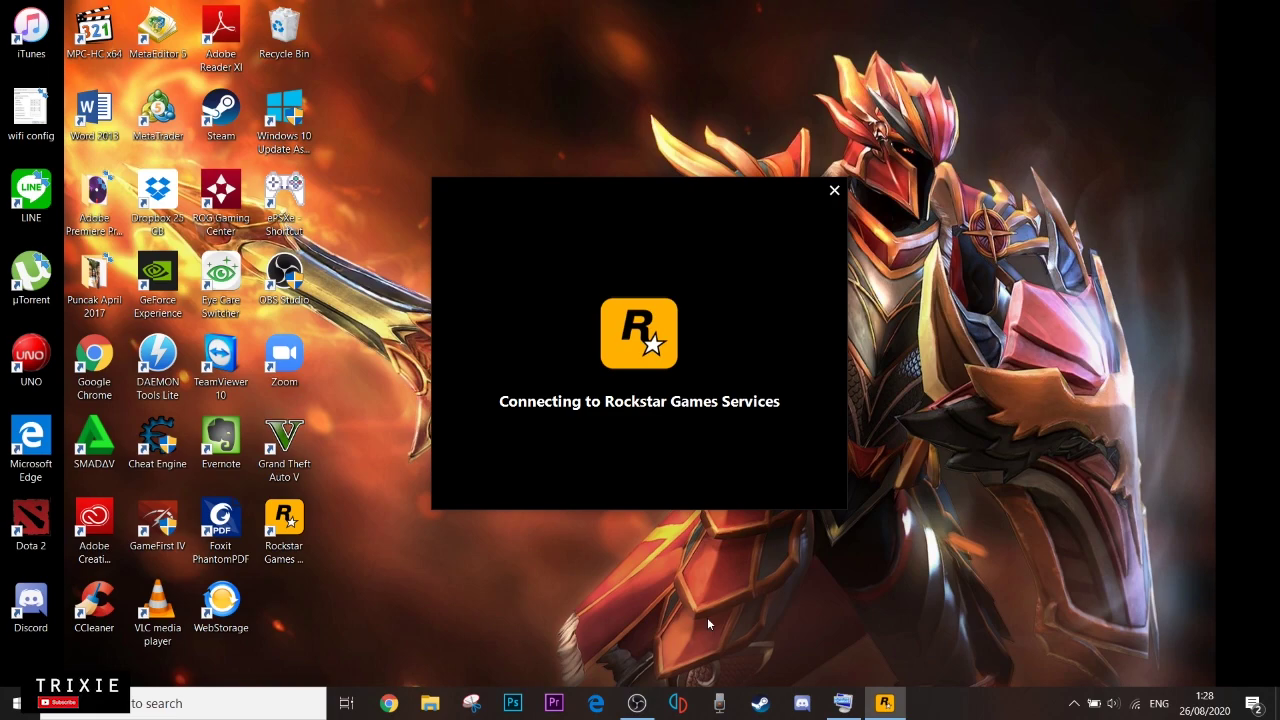
pyautogui.click(1253, 703)
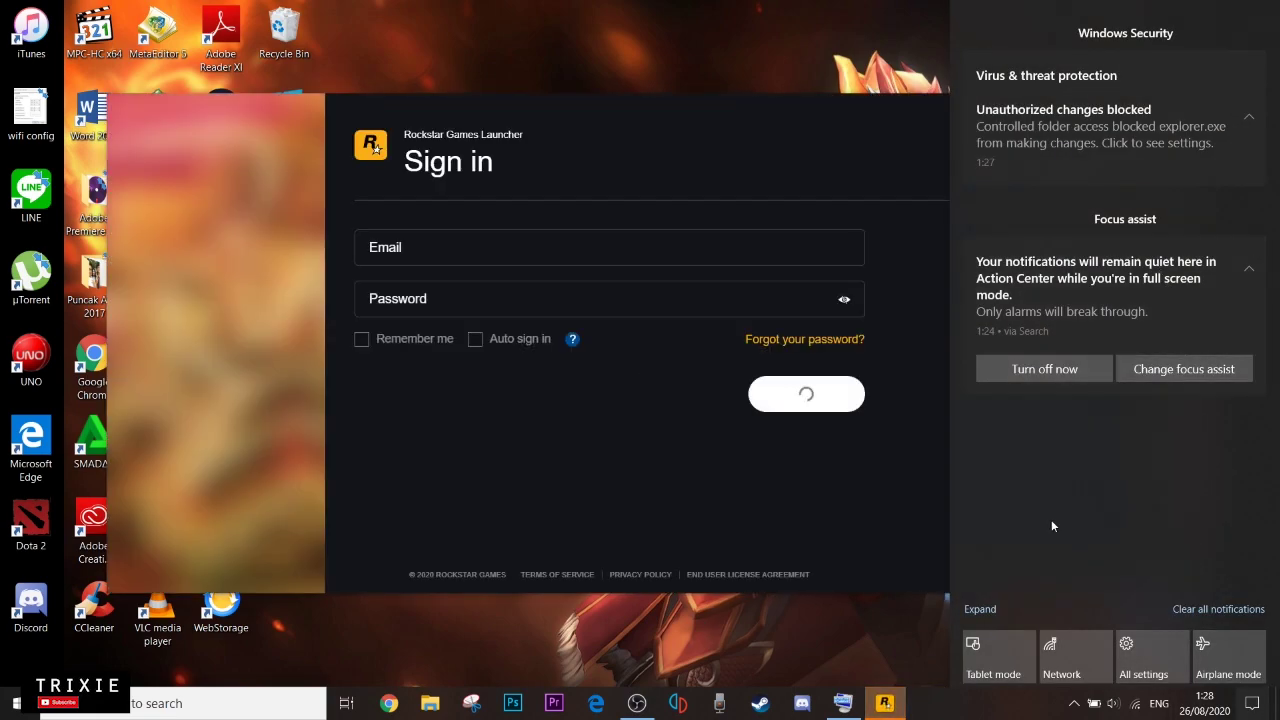
pyautogui.click(860, 631)
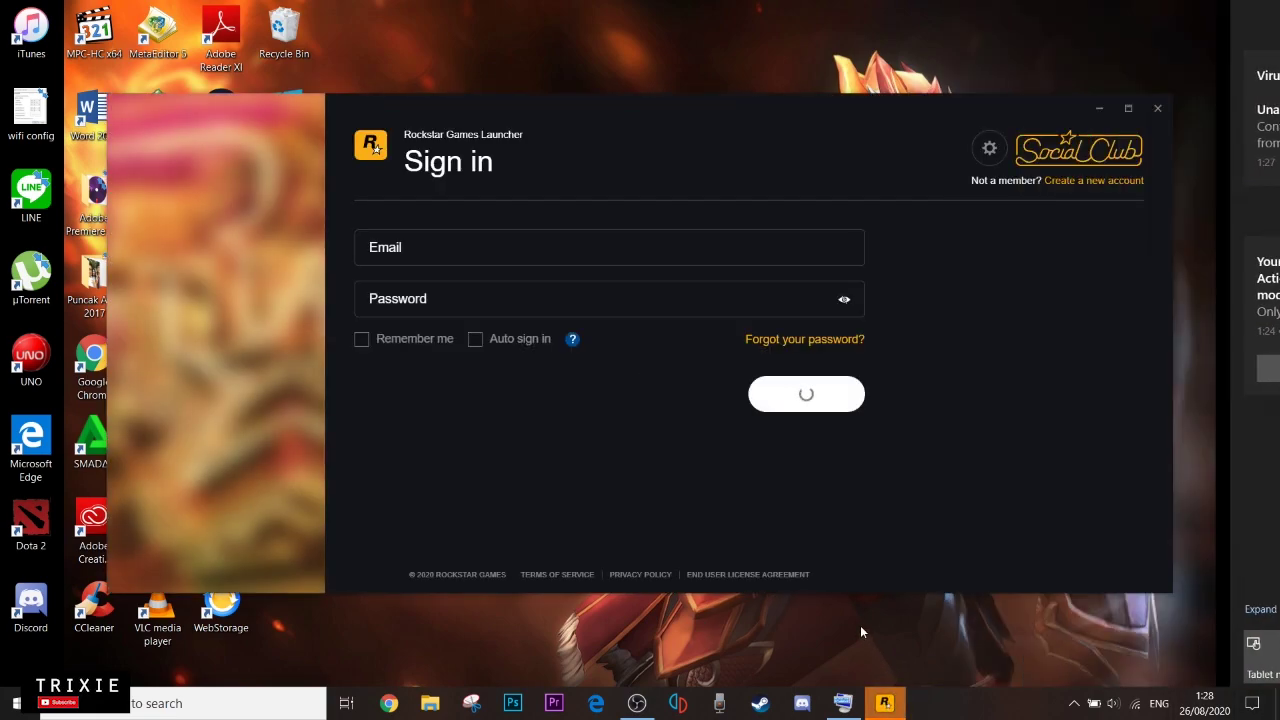
# Step: Enter the account e-mail and password and submit the sign-in
pyautogui.click(621, 253)
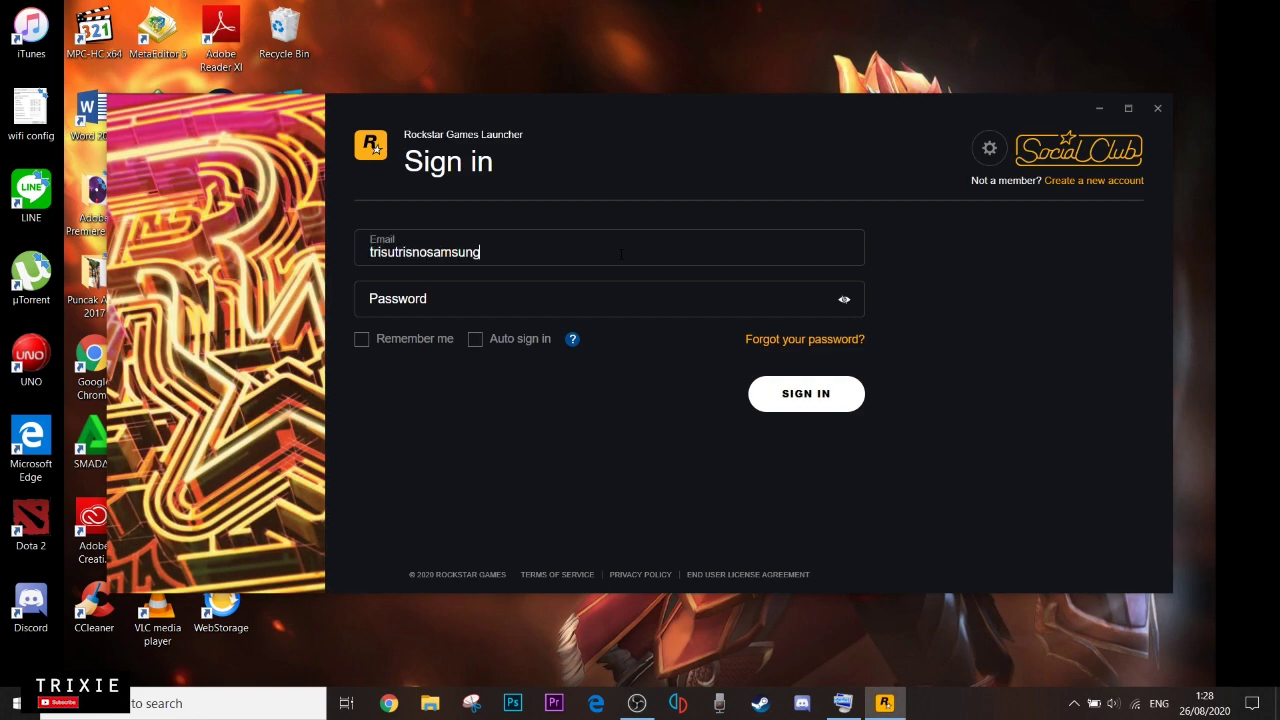
pyautogui.press('Tab')
pyautogui.write('***')
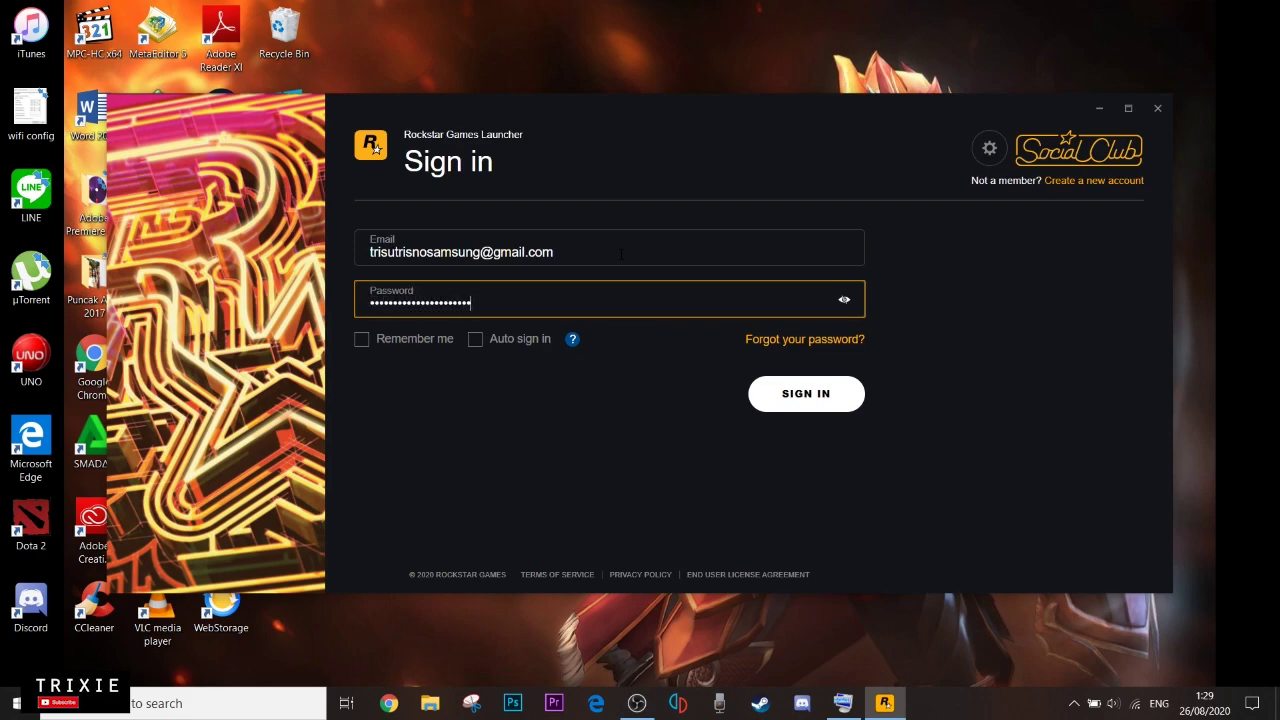
pyautogui.write('***')
pyautogui.click(621, 254)
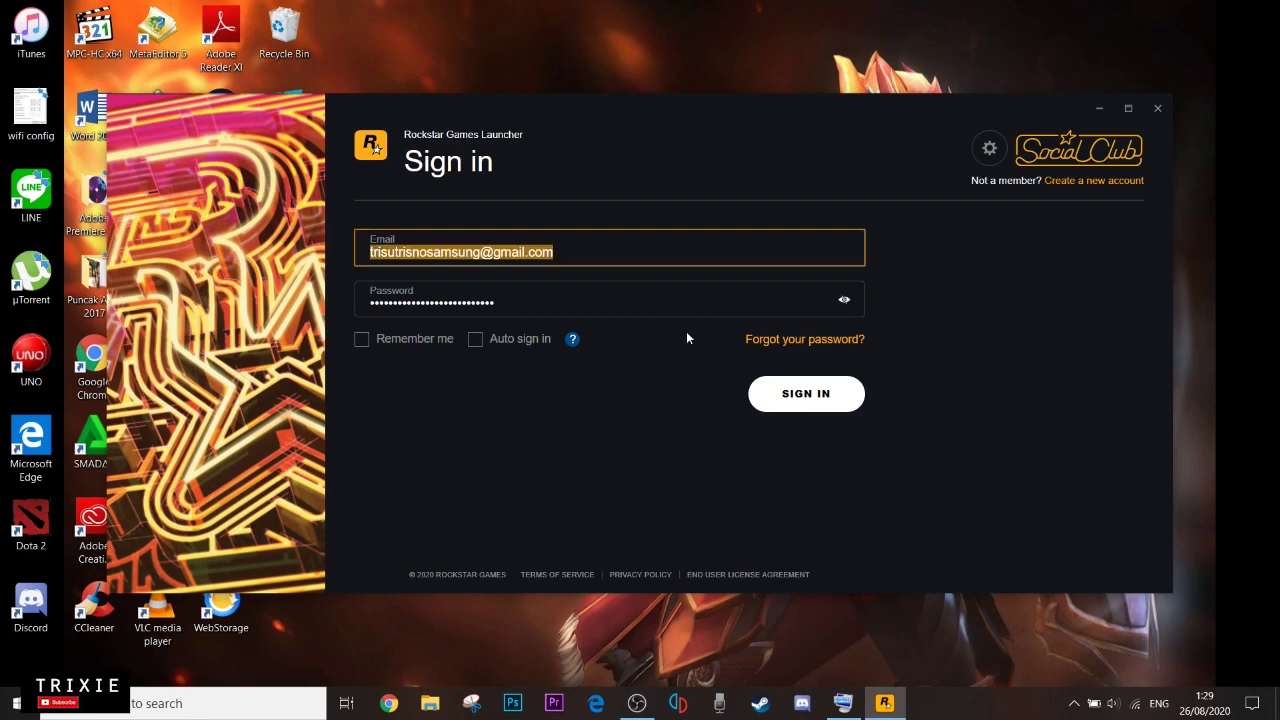
pyautogui.click(774, 388)
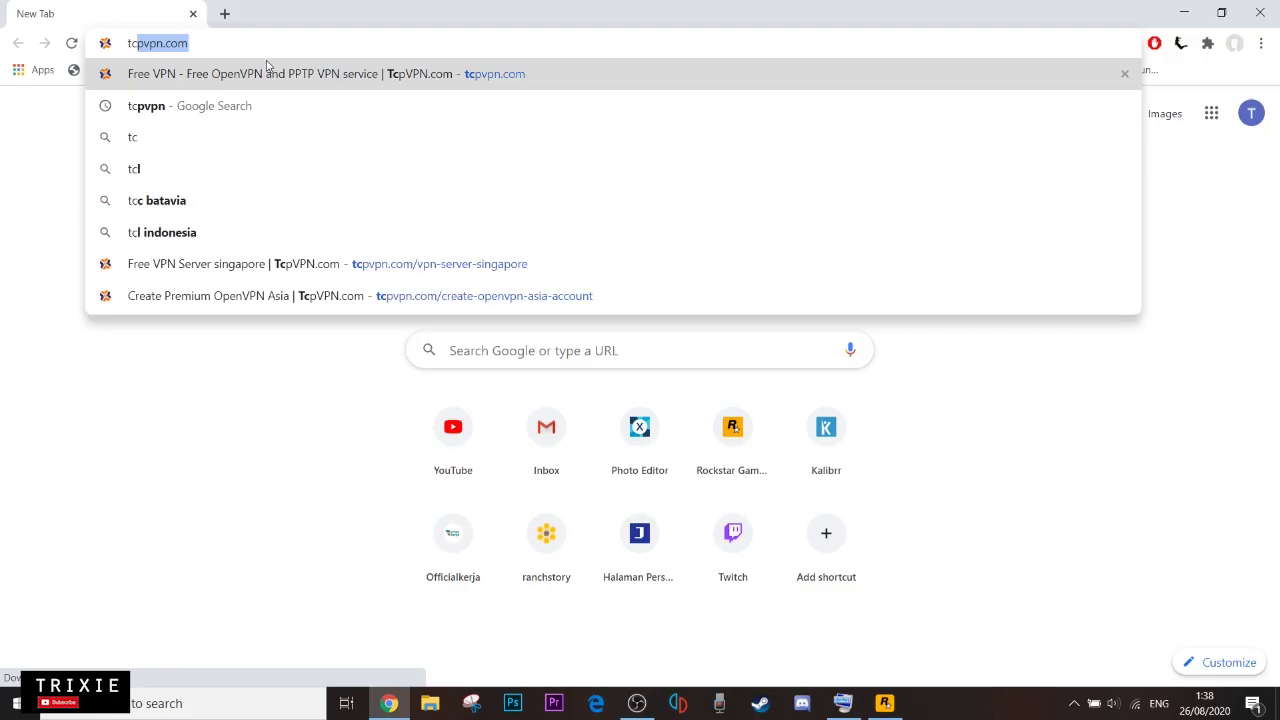
# Step: Go to tcpvpn.com and open its VPN client software download page
pyautogui.write('pvpn.com')
pyautogui.press('Return')
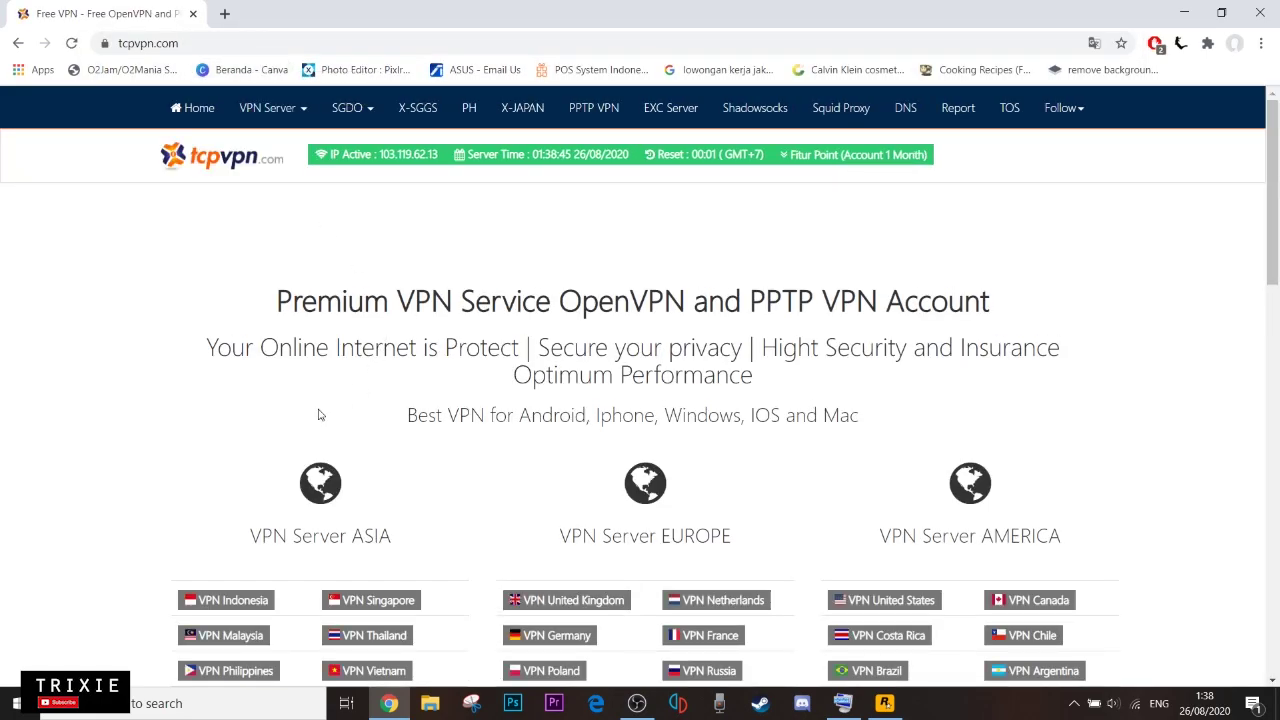
pyautogui.scroll(-13, 405, 431)
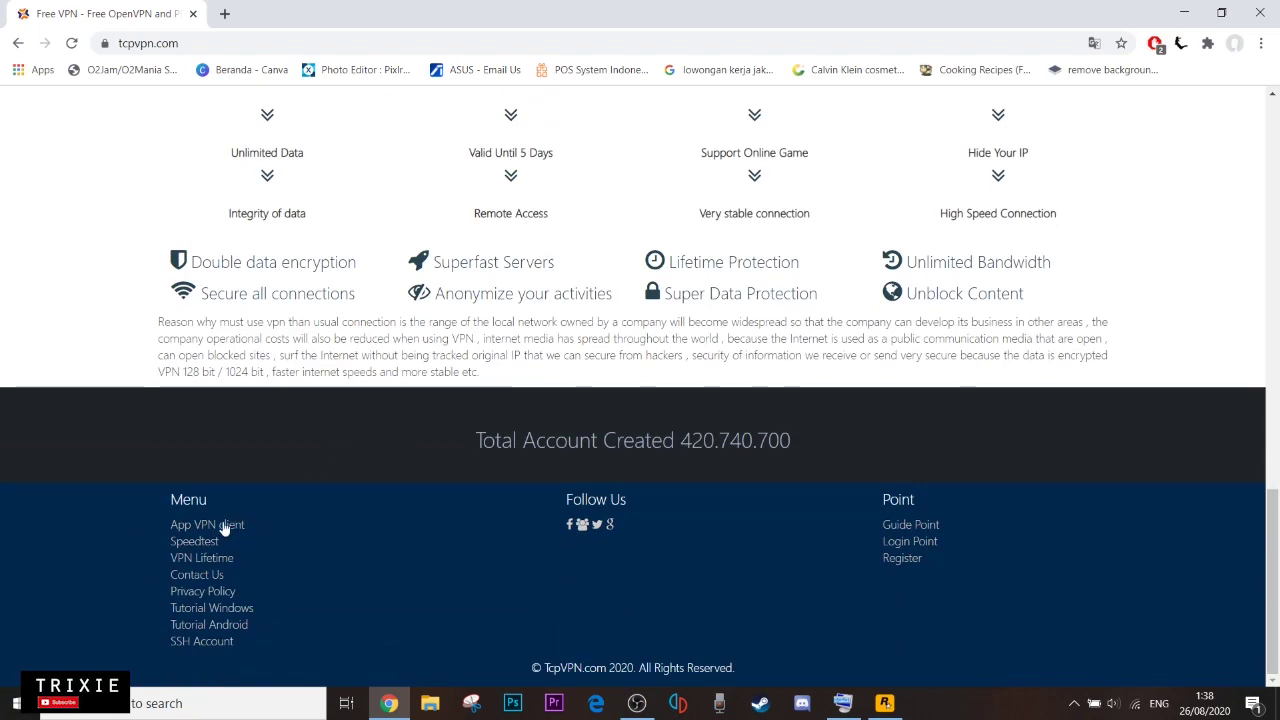
pyautogui.click(224, 527)
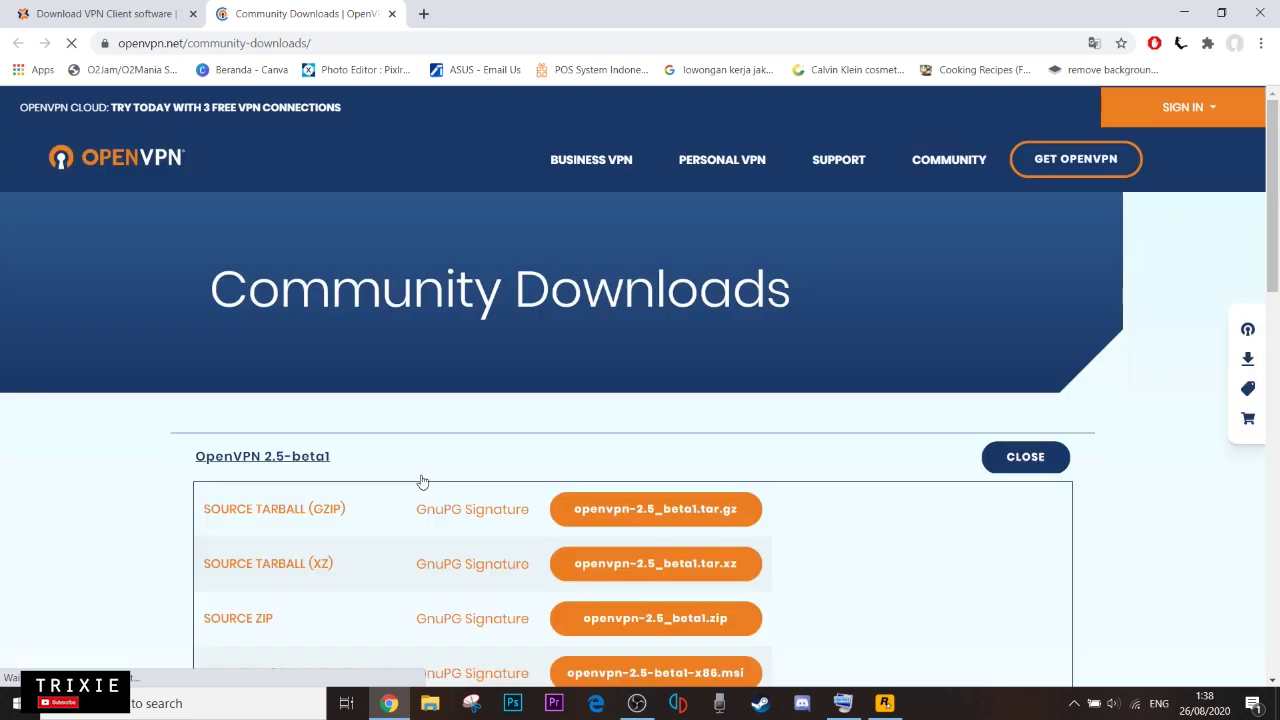
# Step: Expand the OpenVPN 2.4.9 release details and download its Windows 10 installer
pyautogui.scroll(-3, 422, 483)
pyautogui.scroll(-2, 422, 483)
pyautogui.scroll(5, 408, 474)
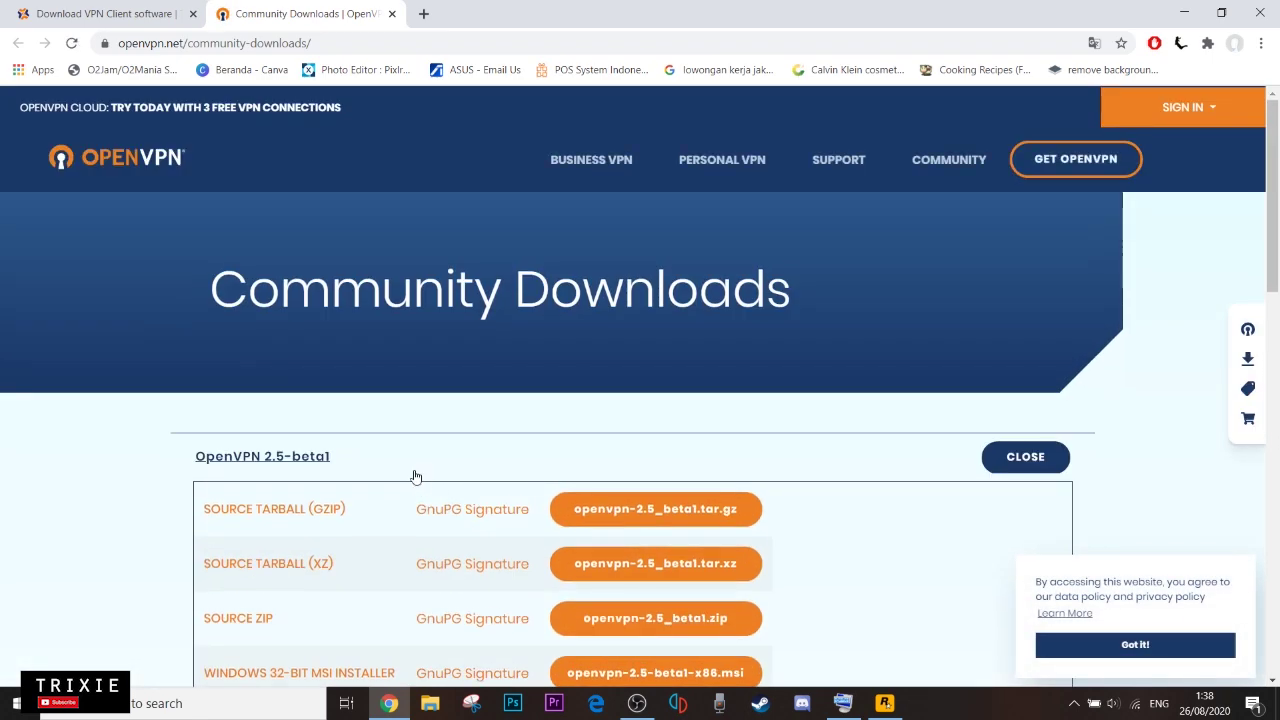
pyautogui.scroll(-5, 307, 460)
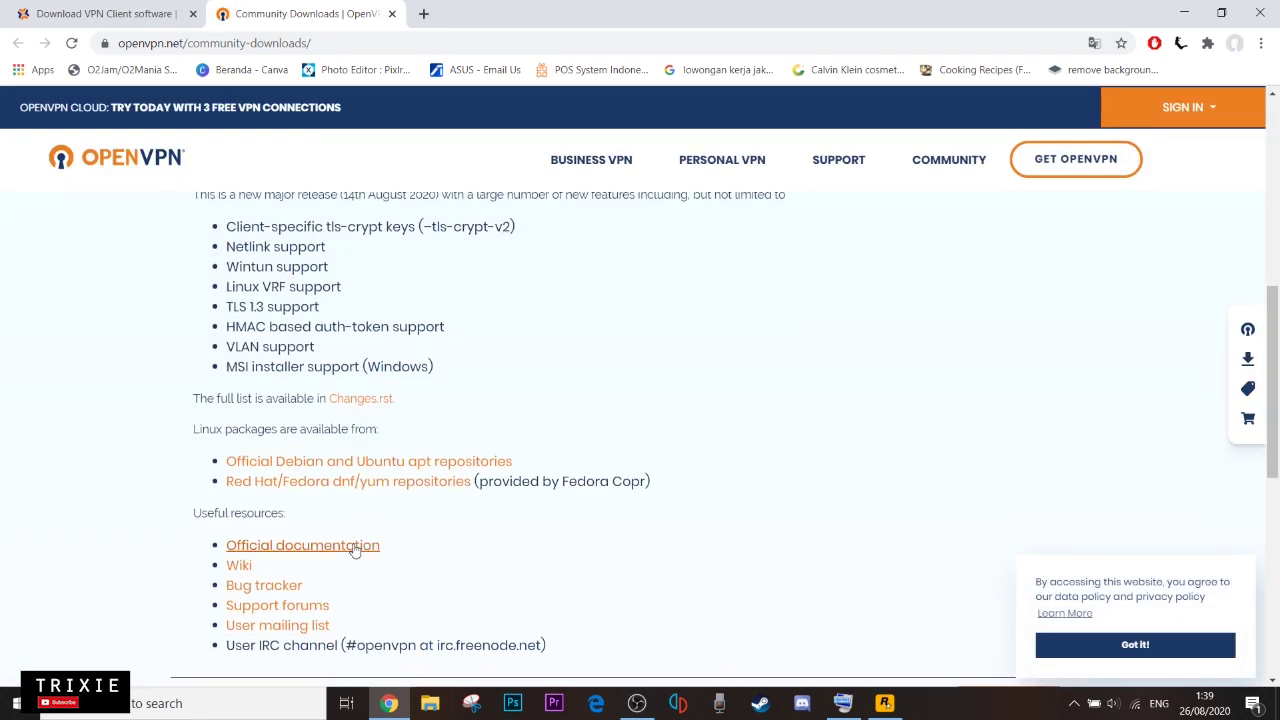
pyautogui.scroll(-4, 354, 543)
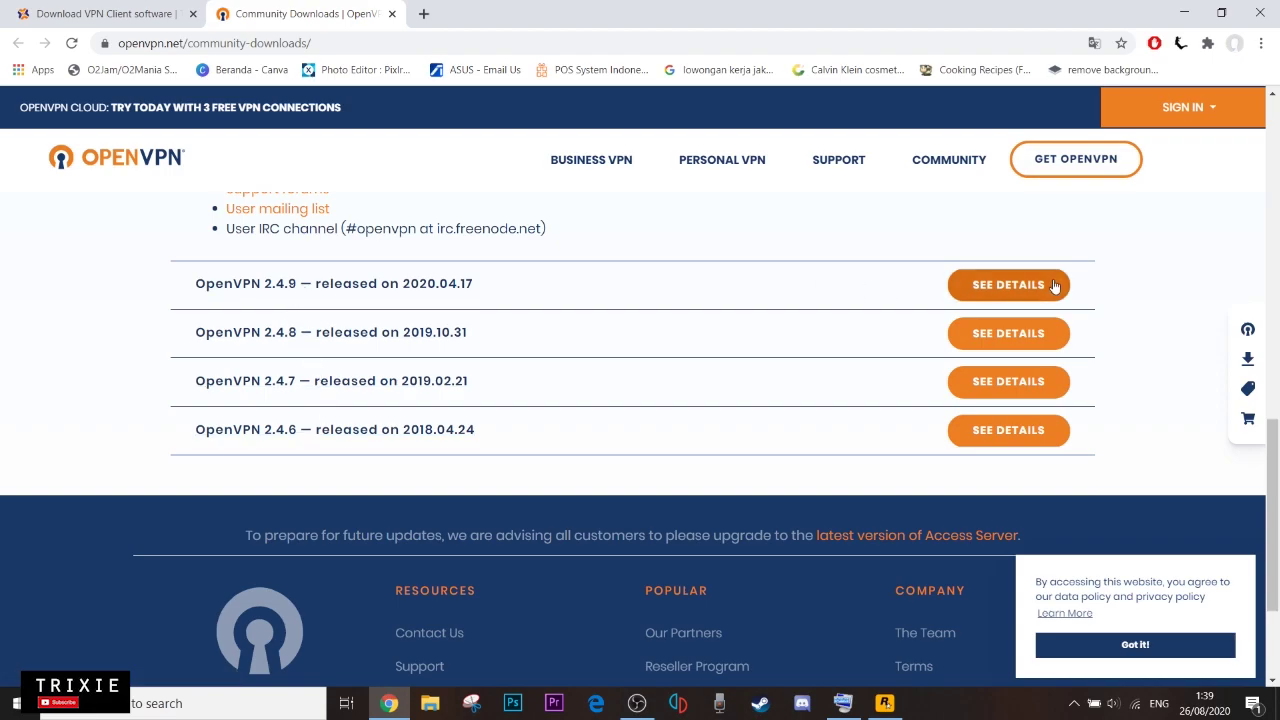
pyautogui.click(1008, 285)
pyautogui.scroll(-5, 483, 399)
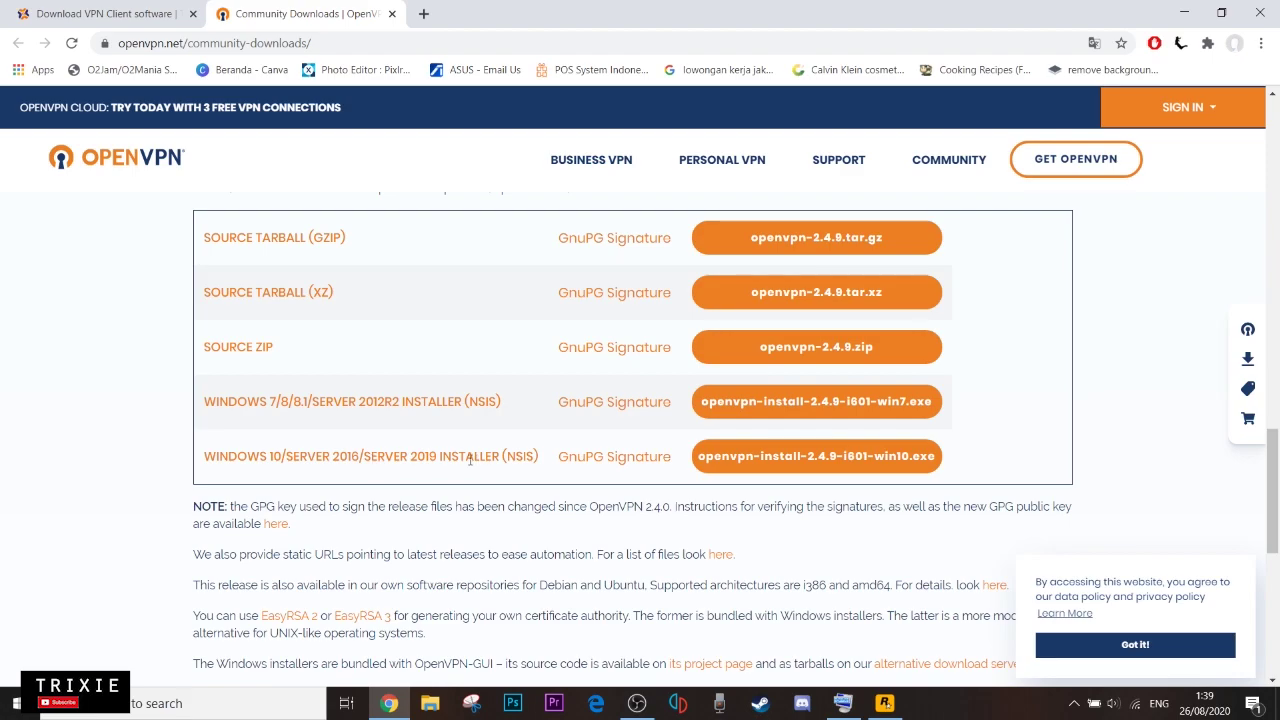
pyautogui.click(740, 457)
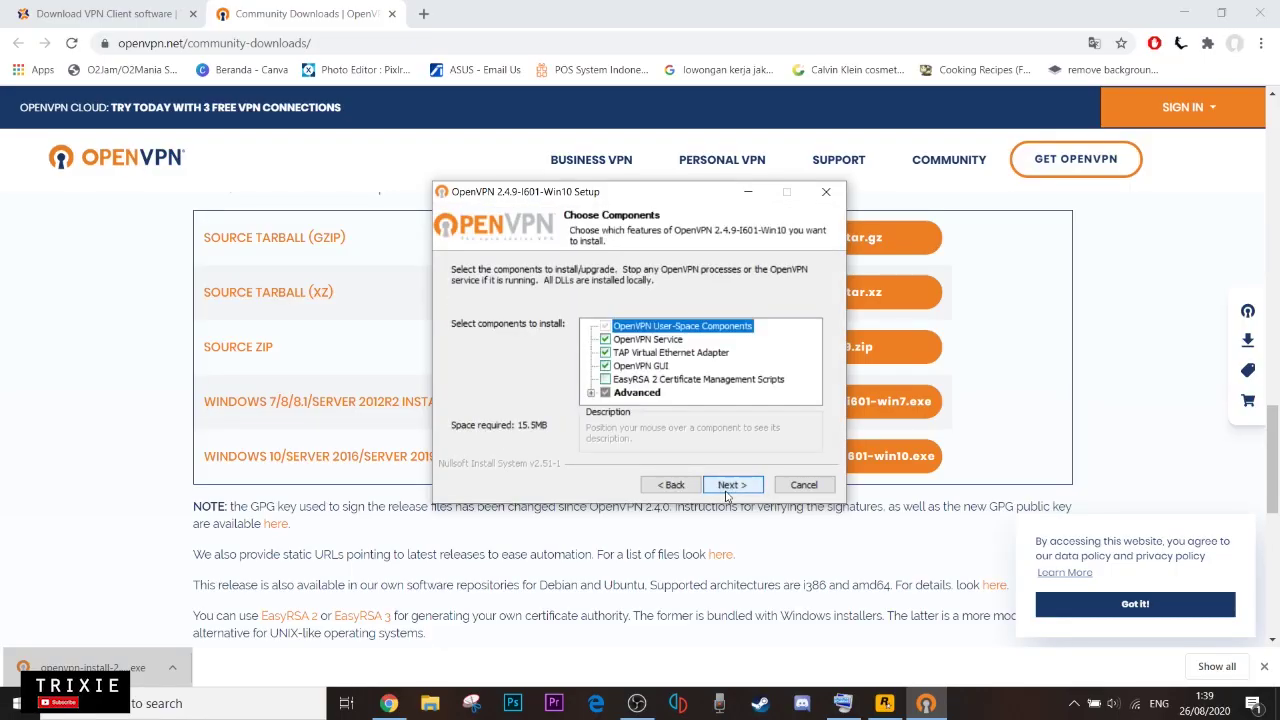
# Step: Install OpenVPN 2.4.9 with default components and finish without showing the readme
pyautogui.click(727, 490)
pyautogui.click(727, 490)
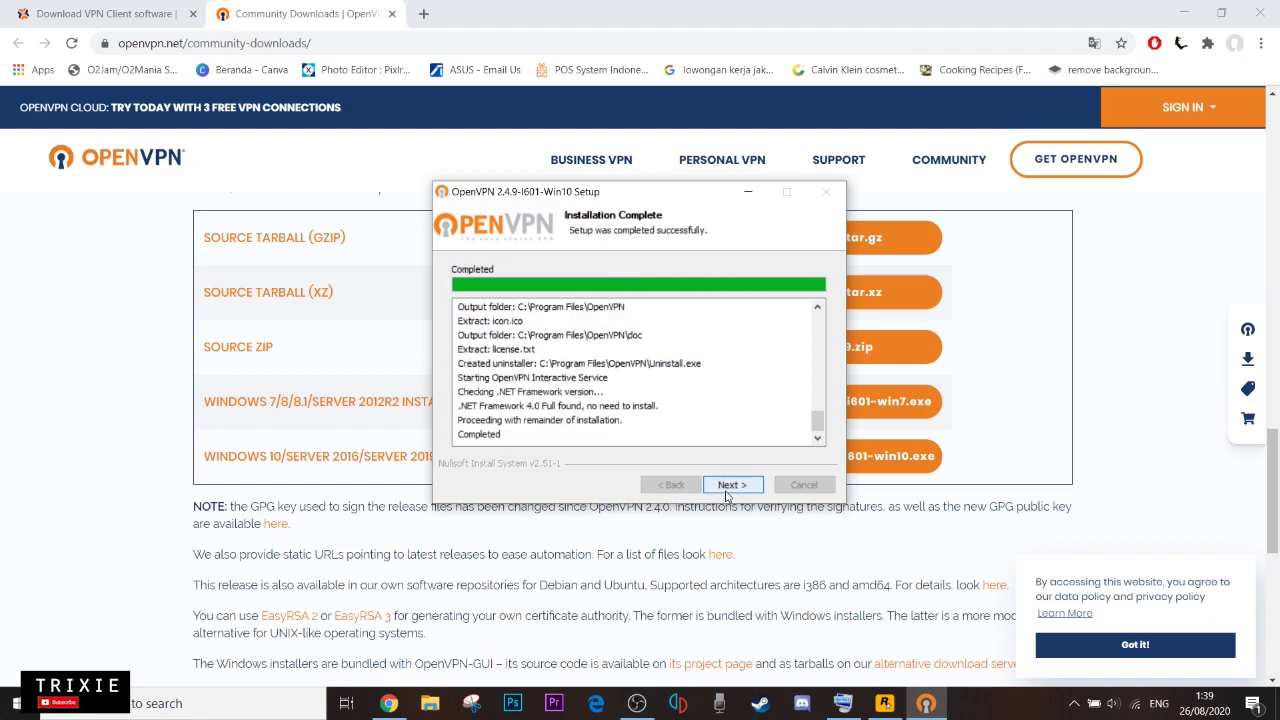
pyautogui.click(727, 490)
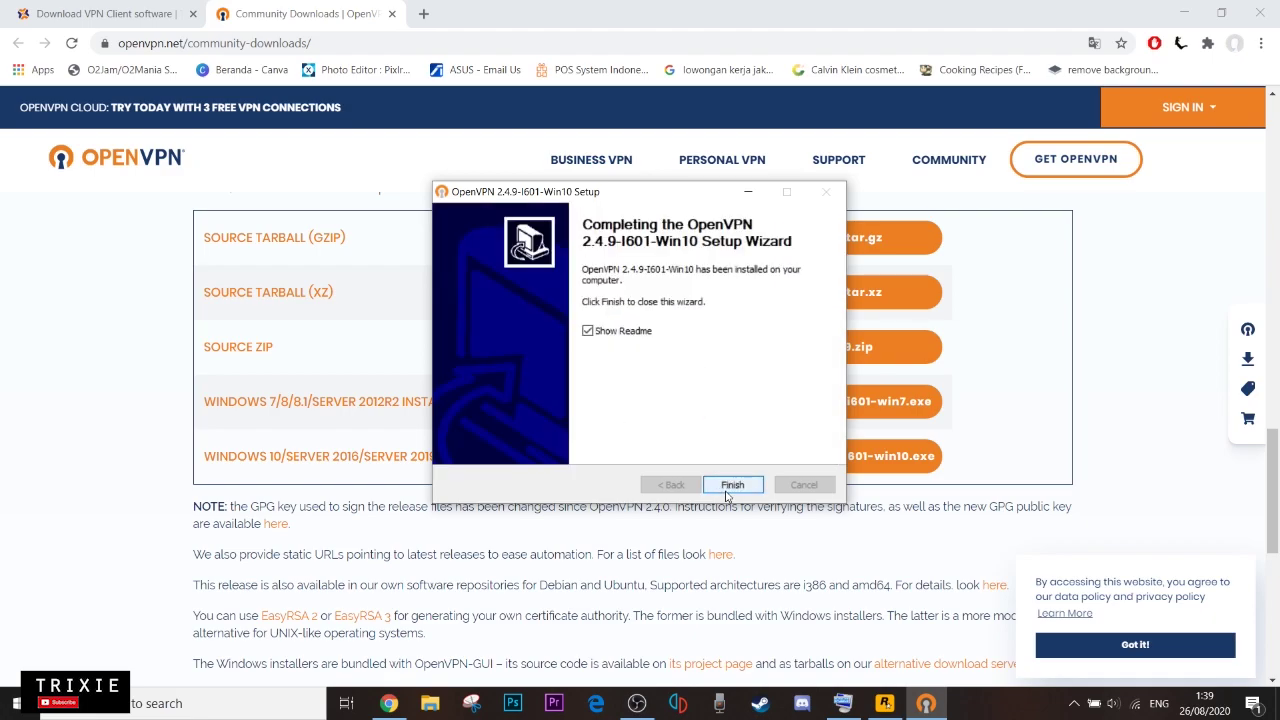
pyautogui.click(588, 331)
pyautogui.click(753, 487)
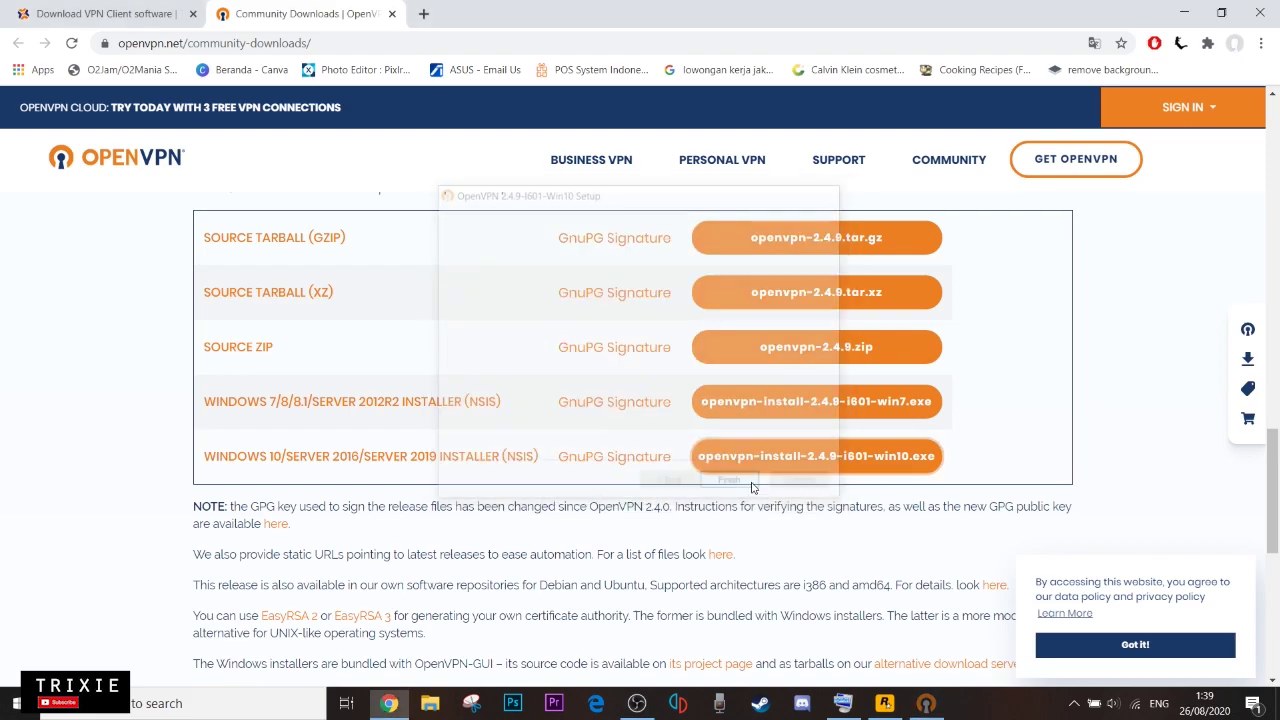
# Step: Return from the download page to the tcpvpn.com home page
pyautogui.click(45, 13)
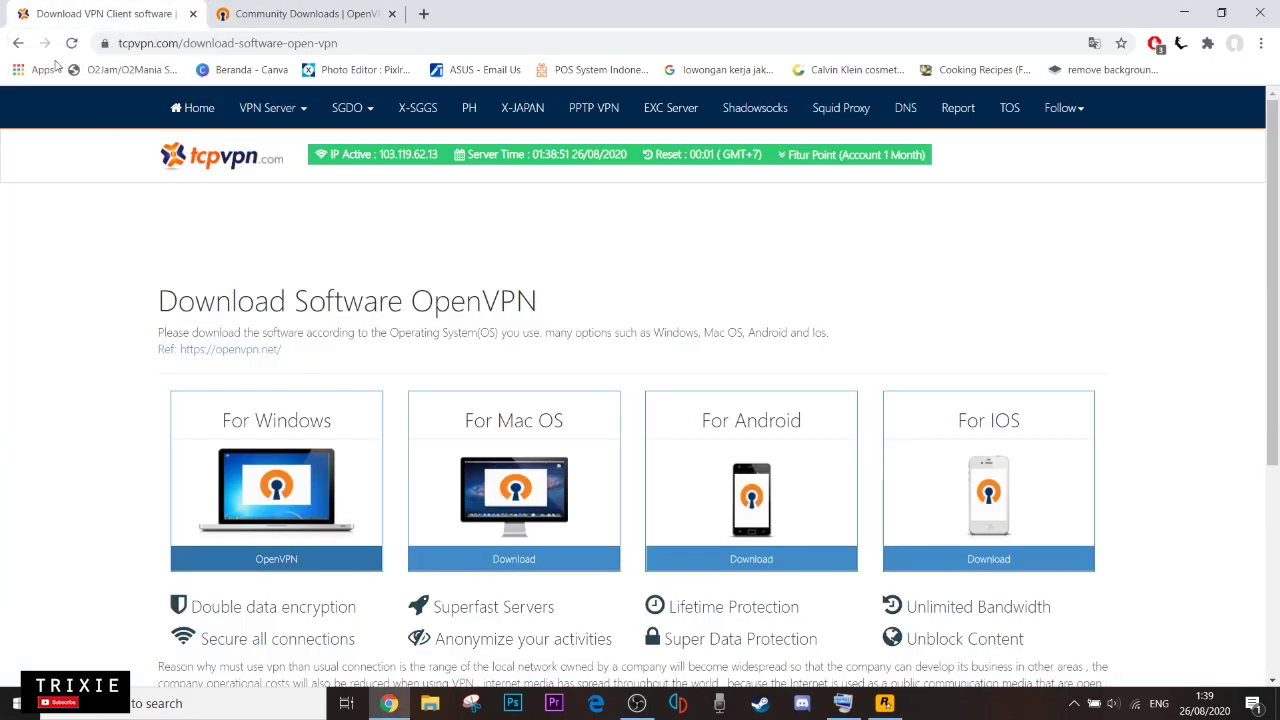
pyautogui.click(19, 43)
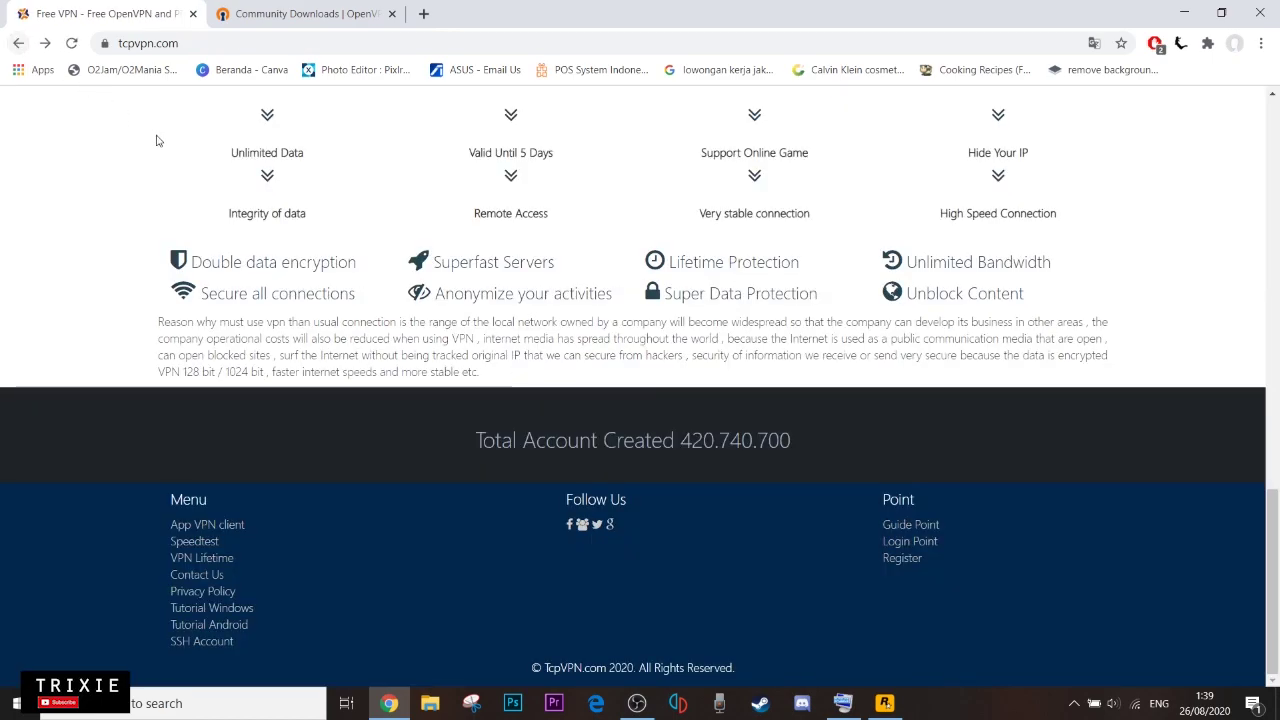
pyautogui.scroll(12, 245, 236)
pyautogui.scroll(-3, 251, 230)
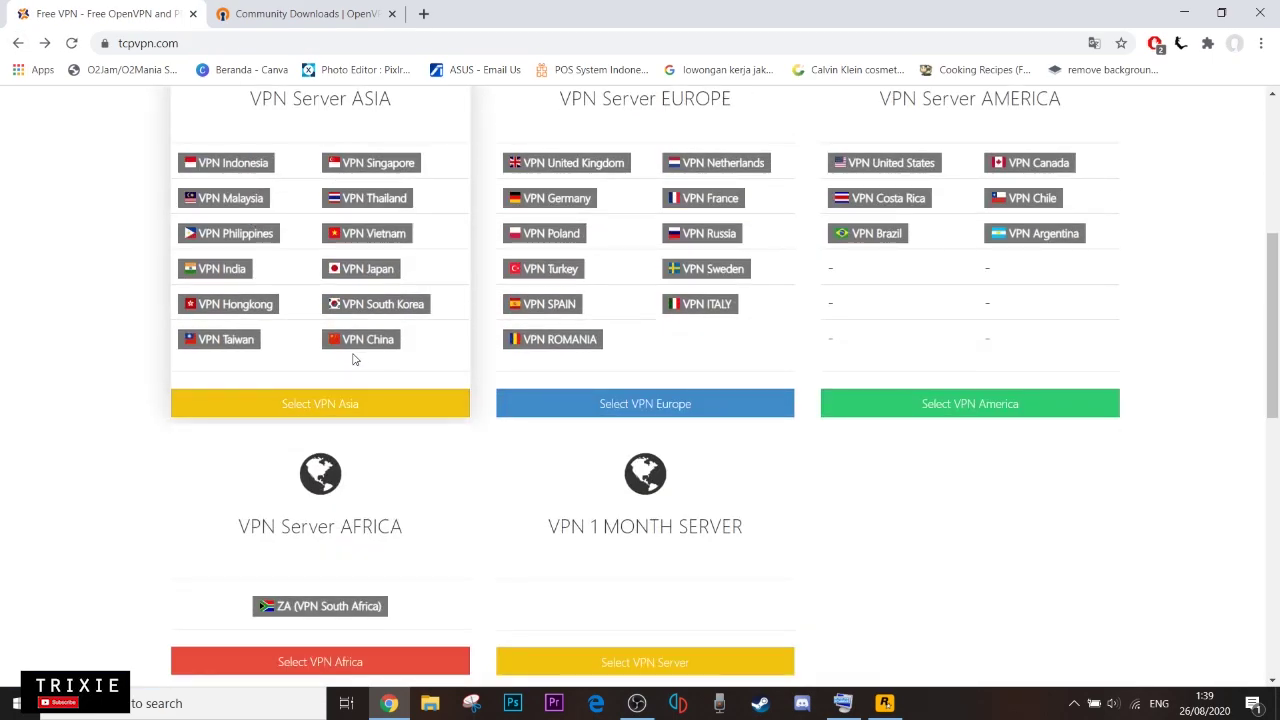
pyautogui.scroll(1, 343, 371)
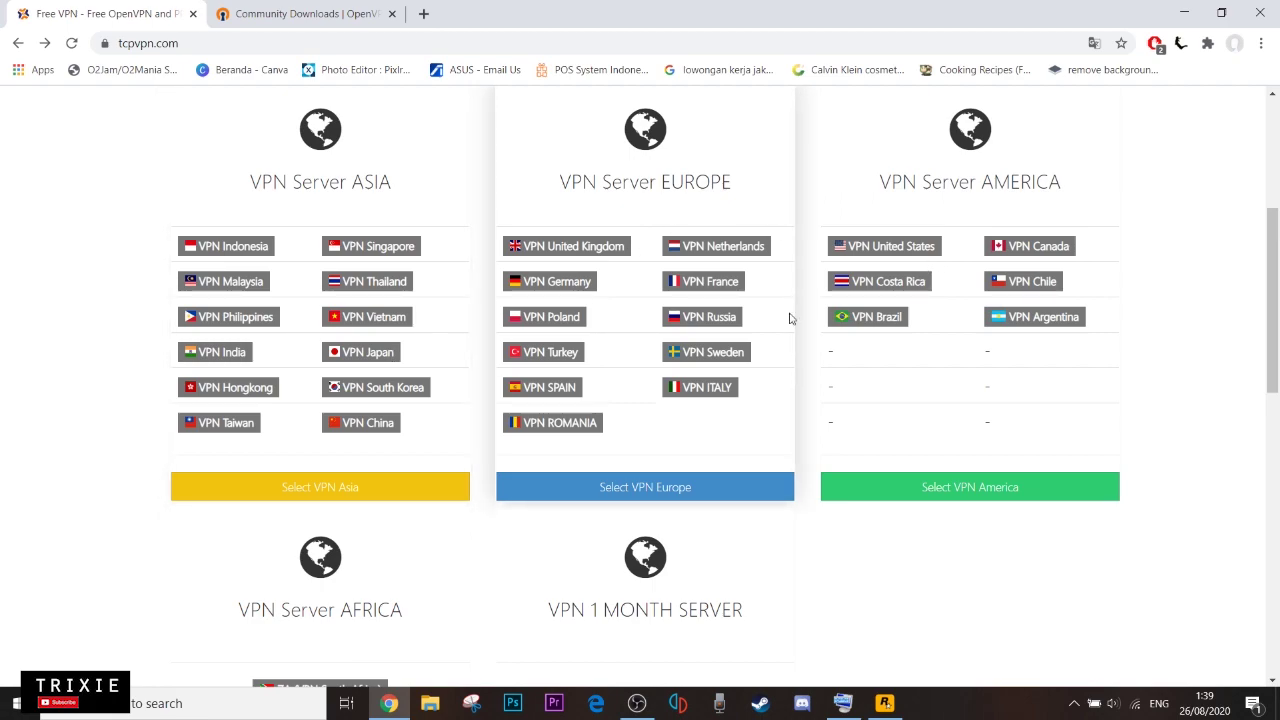
# Step: Open the Asia servers, then the Singapore page, and scroll to the SG MCT cards
pyautogui.click(341, 488)
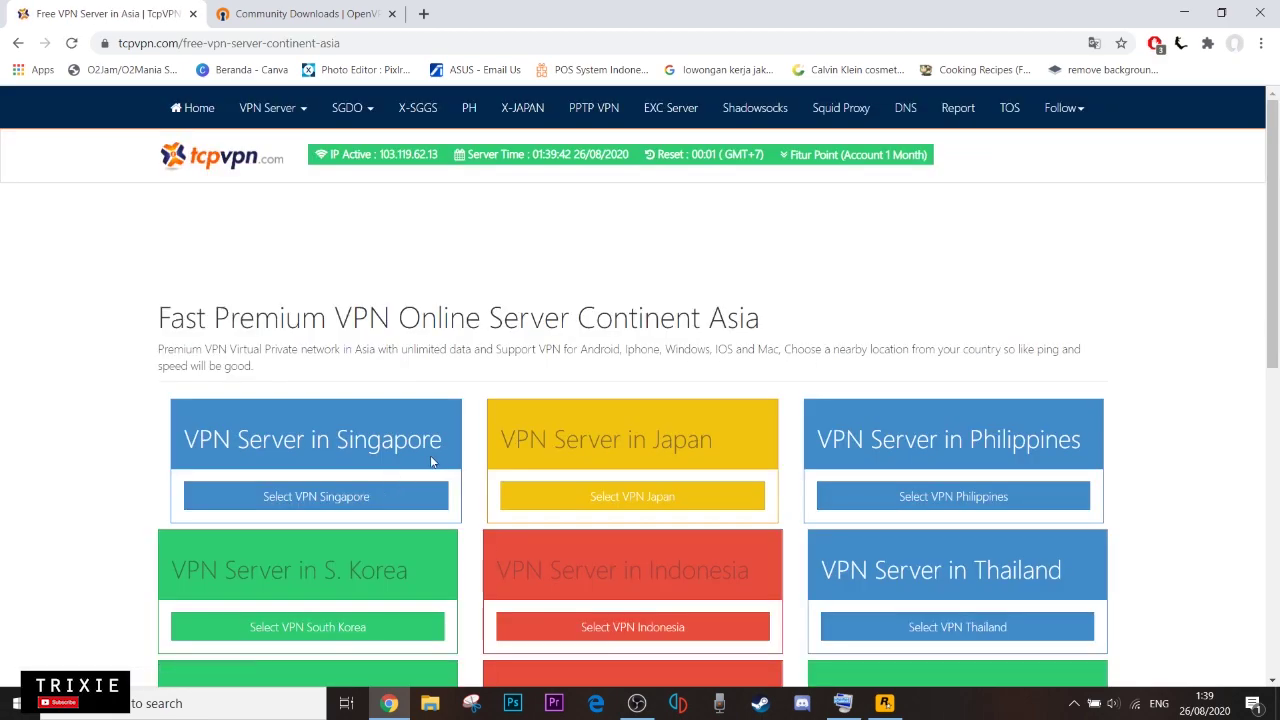
pyautogui.click(366, 493)
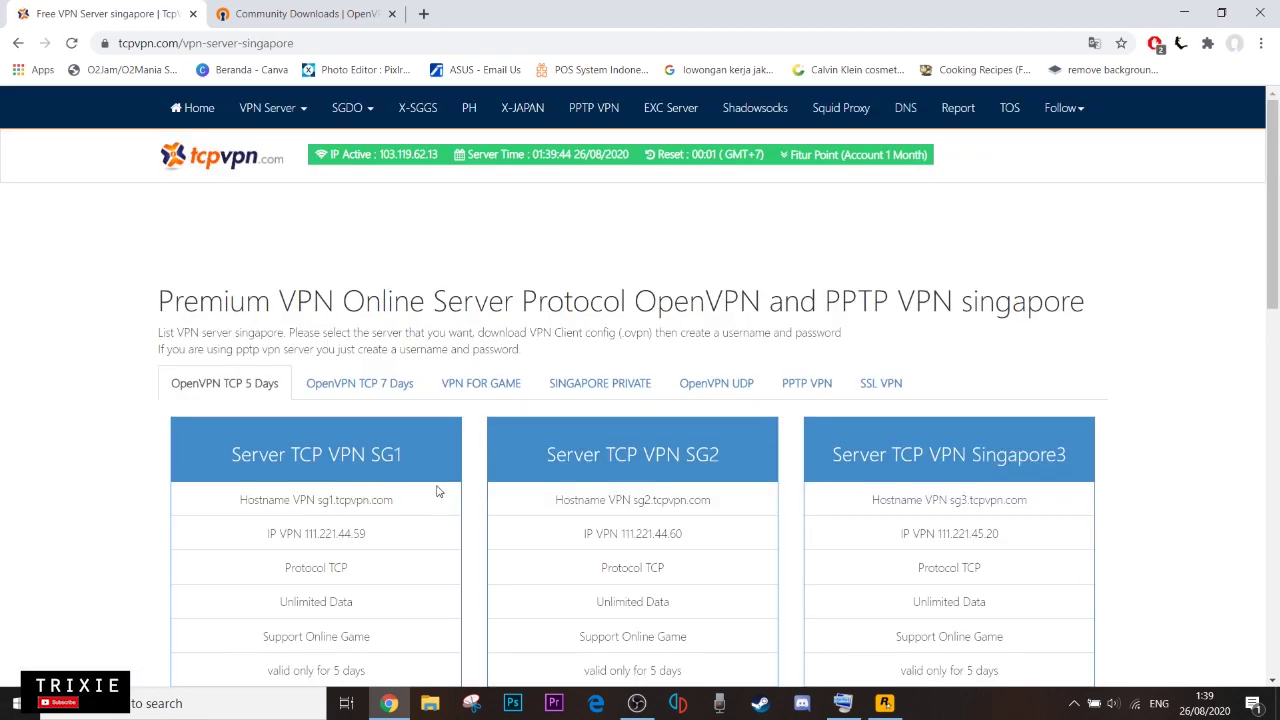
pyautogui.scroll(-3, 437, 491)
pyautogui.scroll(-4, 780, 434)
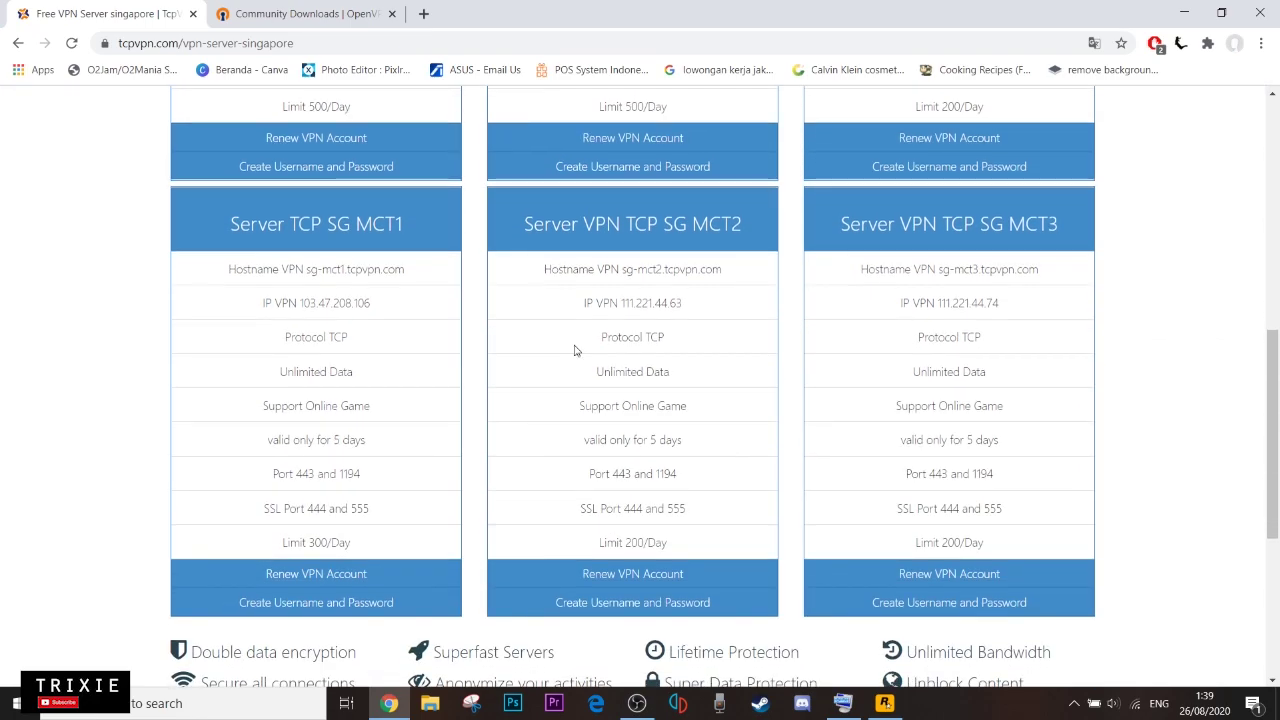
pyautogui.scroll(1, 569, 406)
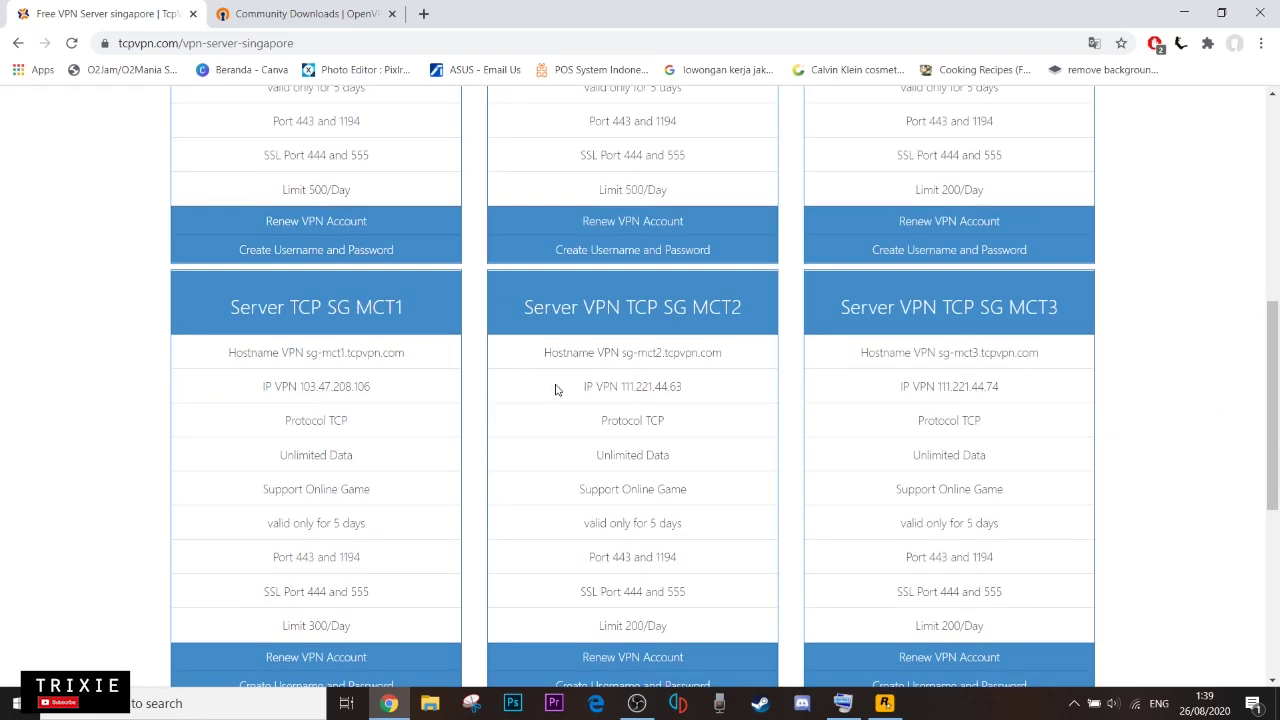
pyautogui.scroll(-2, 583, 488)
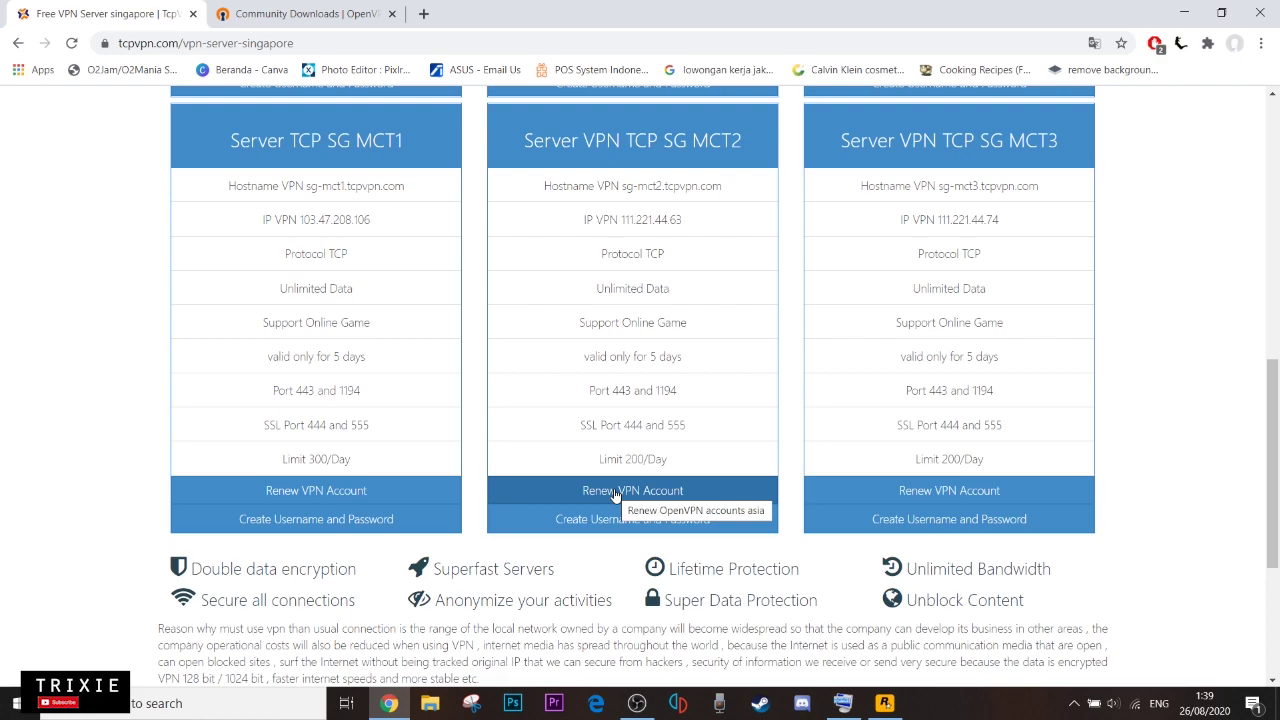
# Step: Create an SG MCT2 premium account with username 'tutorial' and a password, passing reCAPTCHA
pyautogui.click(604, 521)
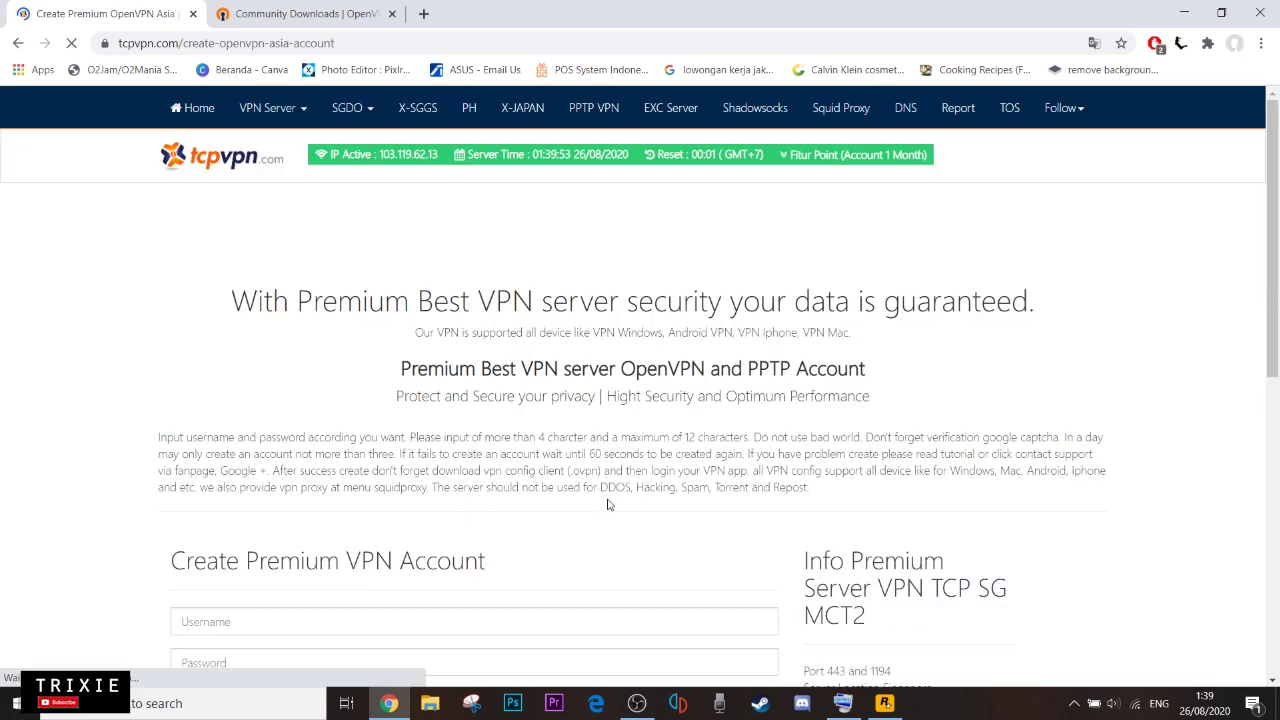
pyautogui.scroll(-2, 381, 545)
pyautogui.click(369, 461)
pyautogui.write('tutorial')
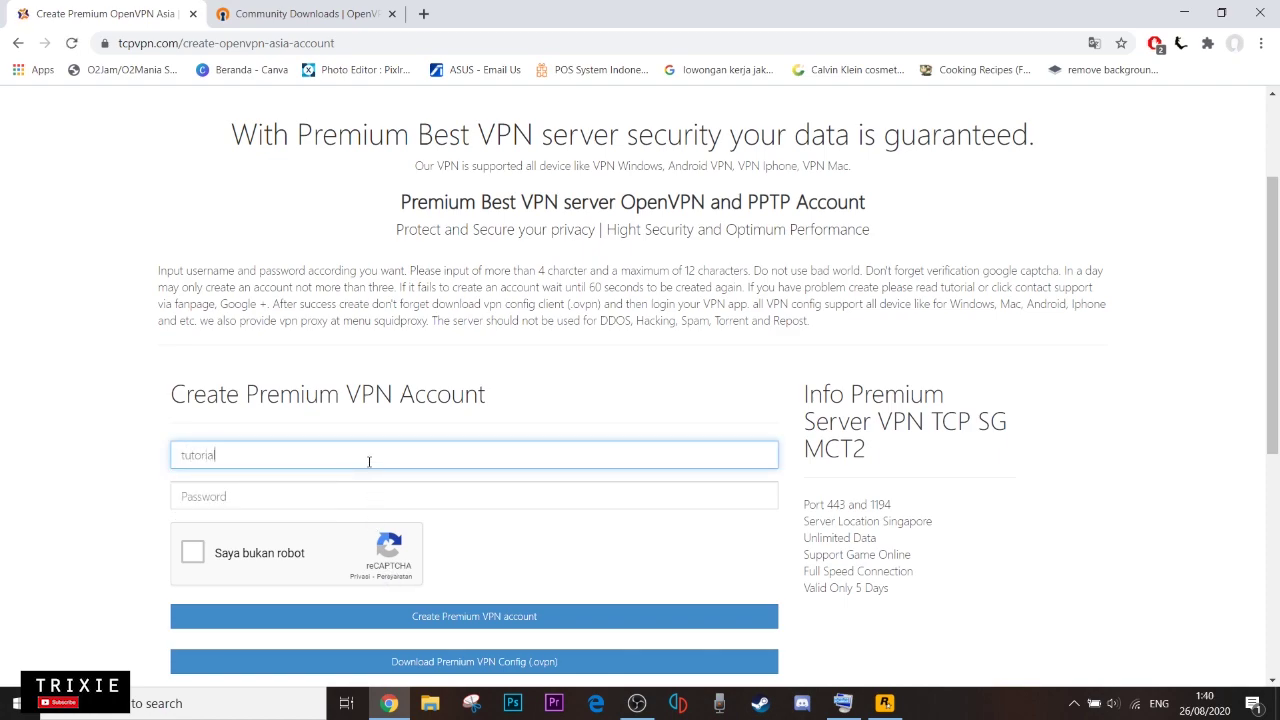
pyautogui.click(360, 493)
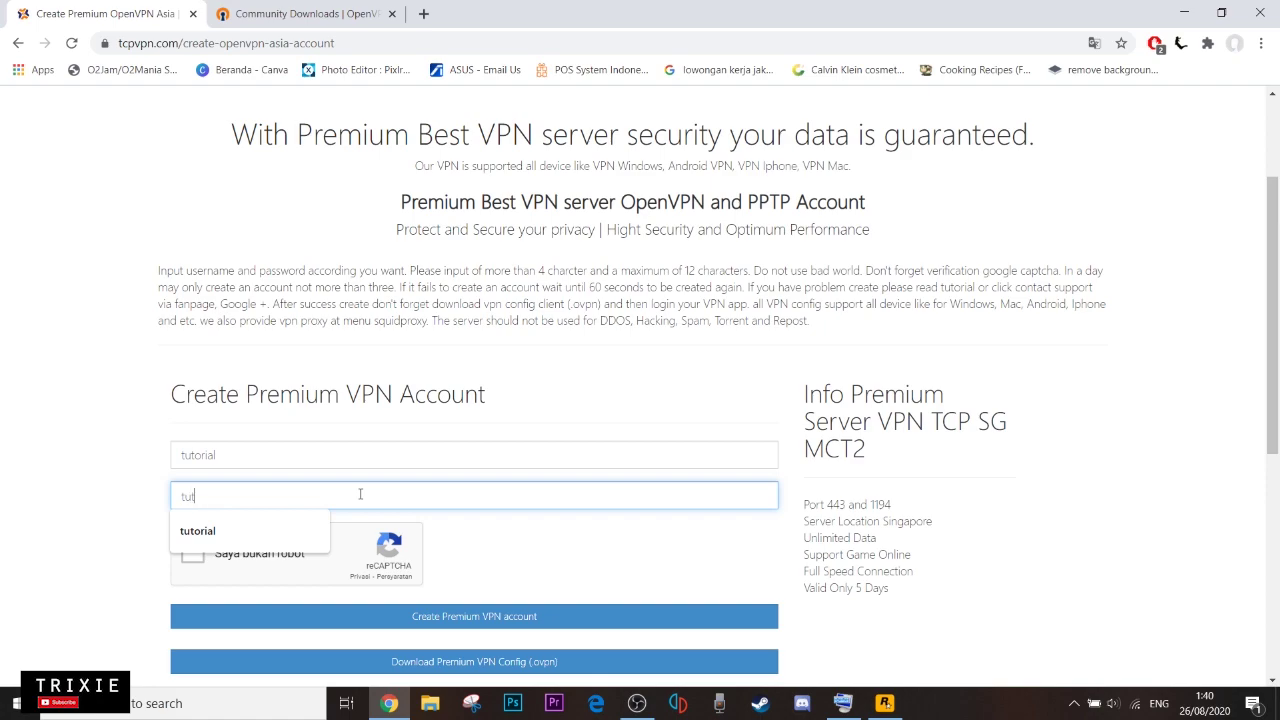
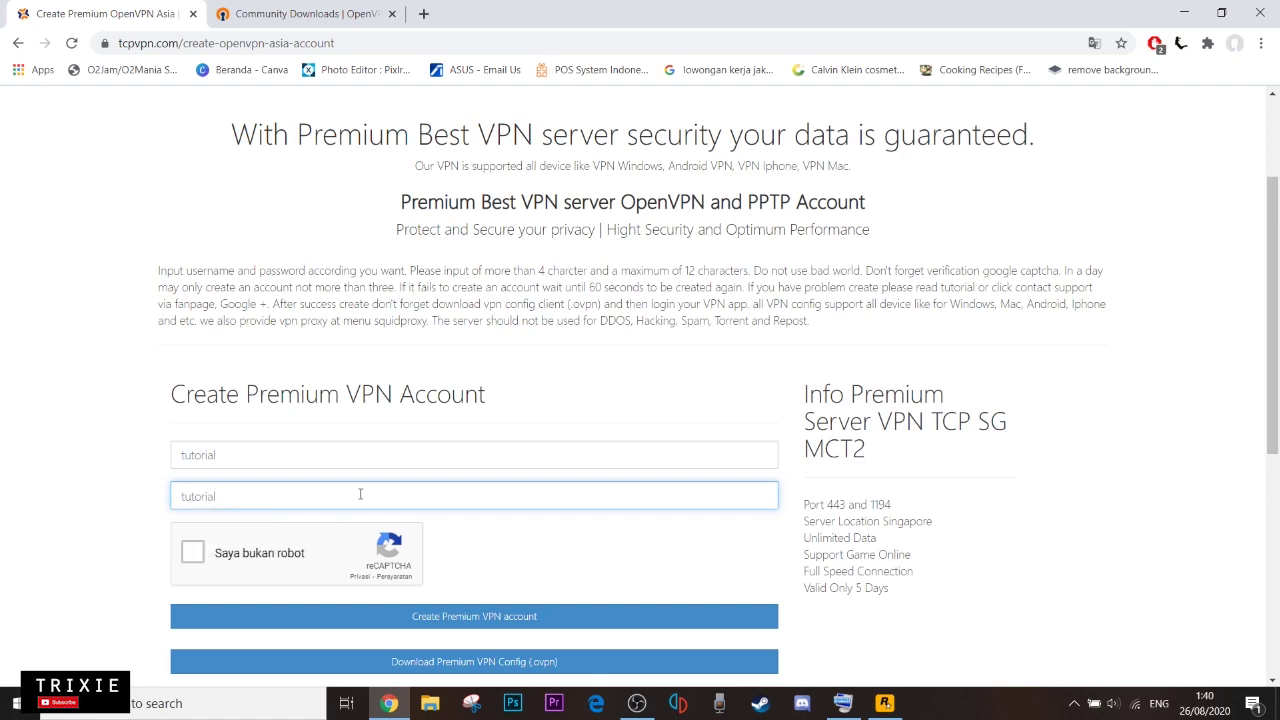
pyautogui.click(193, 552)
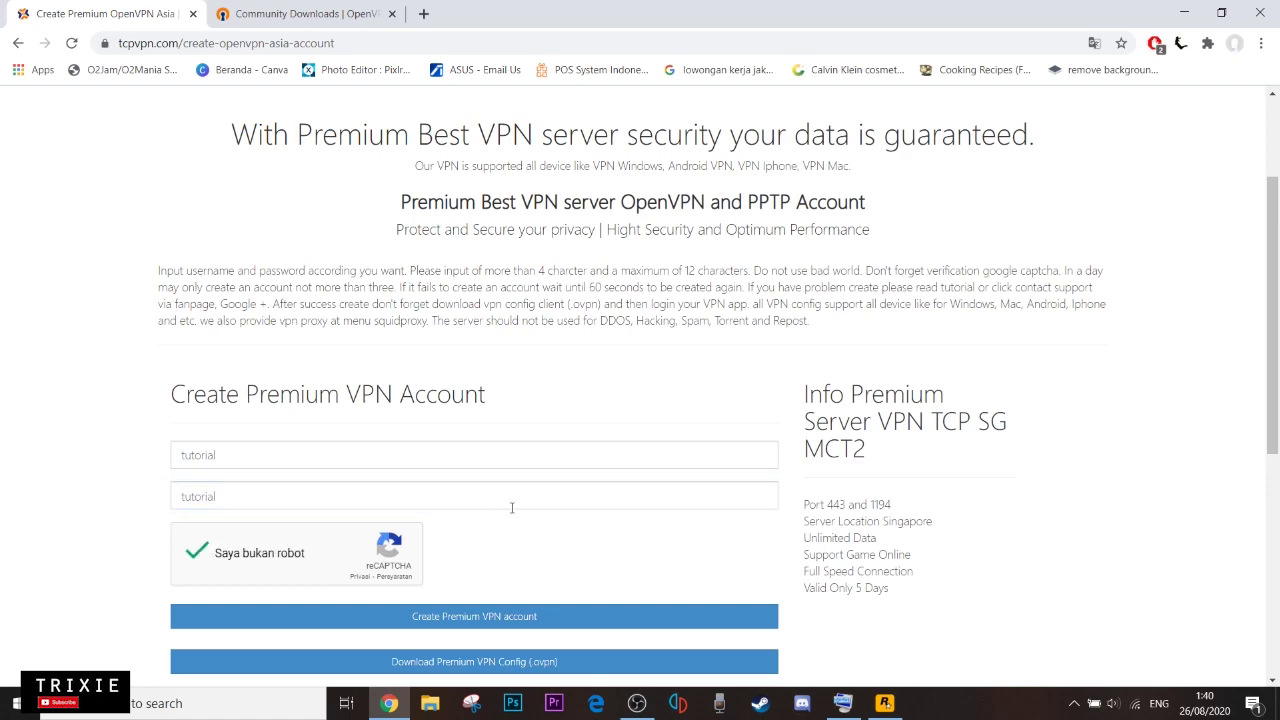
pyautogui.scroll(-2, 511, 508)
pyautogui.click(519, 452)
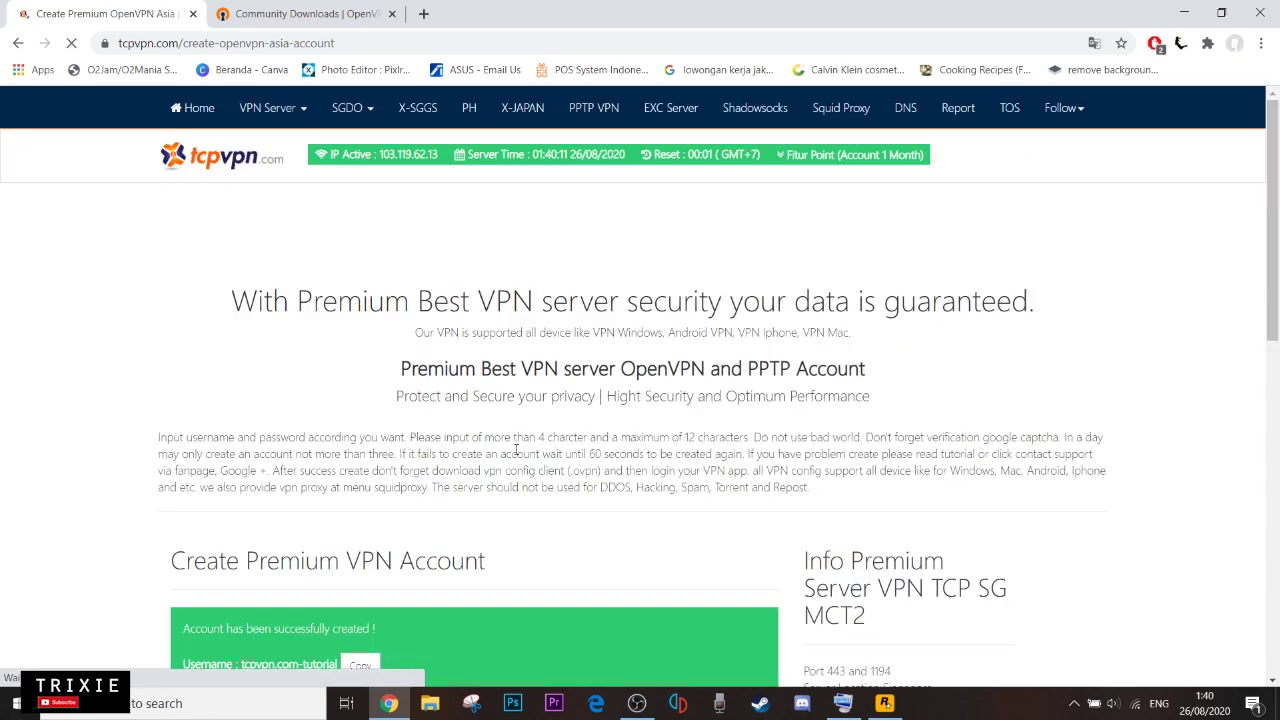
# Step: Download the SG MCT2 OpenVPN config zip and bring up its download options
pyautogui.scroll(-3, 300, 455)
pyautogui.scroll(-2, 291, 456)
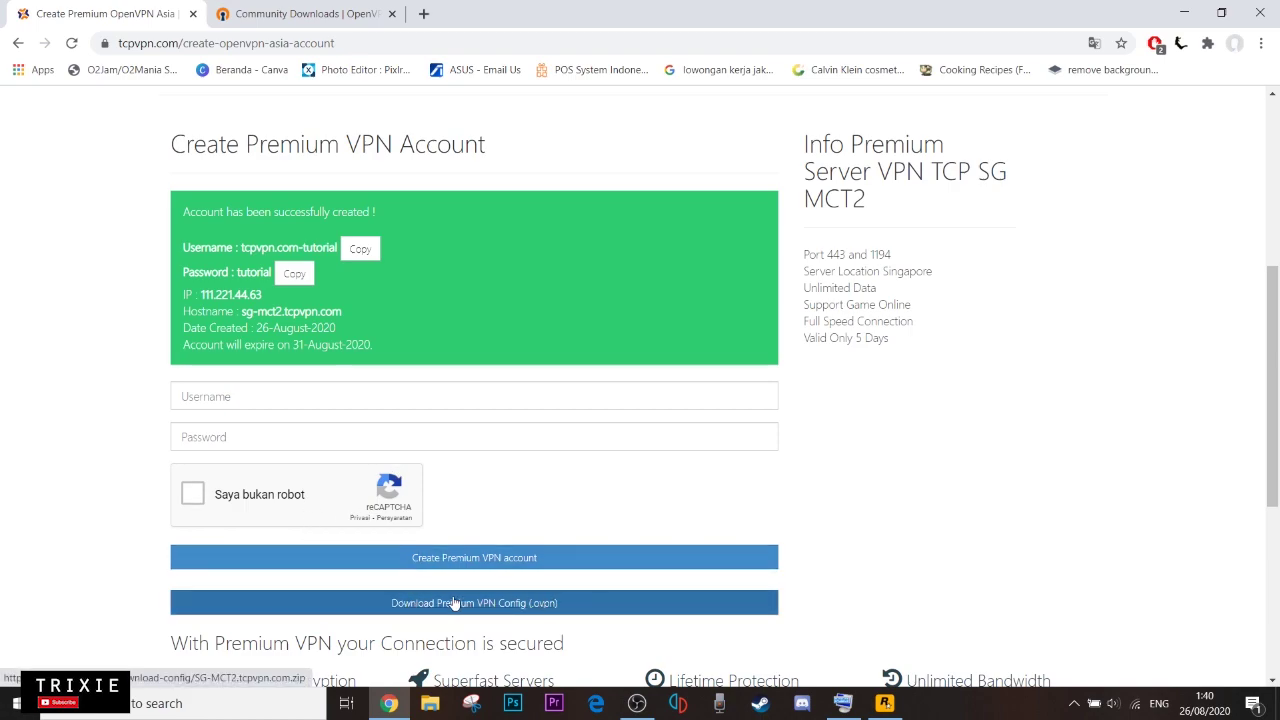
pyautogui.click(530, 603)
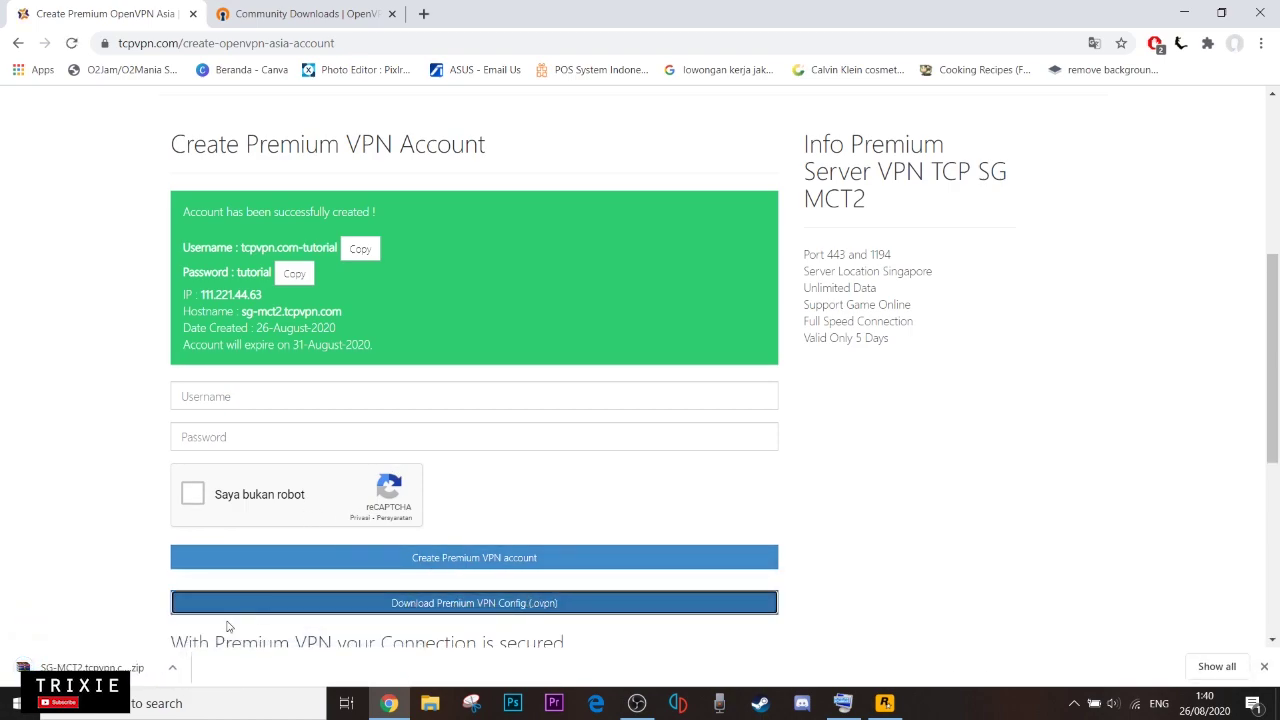
pyautogui.rightClick(146, 675)
# Step: Extract the zip into an SG-MCT2.tcpvpn.com folder, then minimize Explorer and Chrome
pyautogui.click(185, 634)
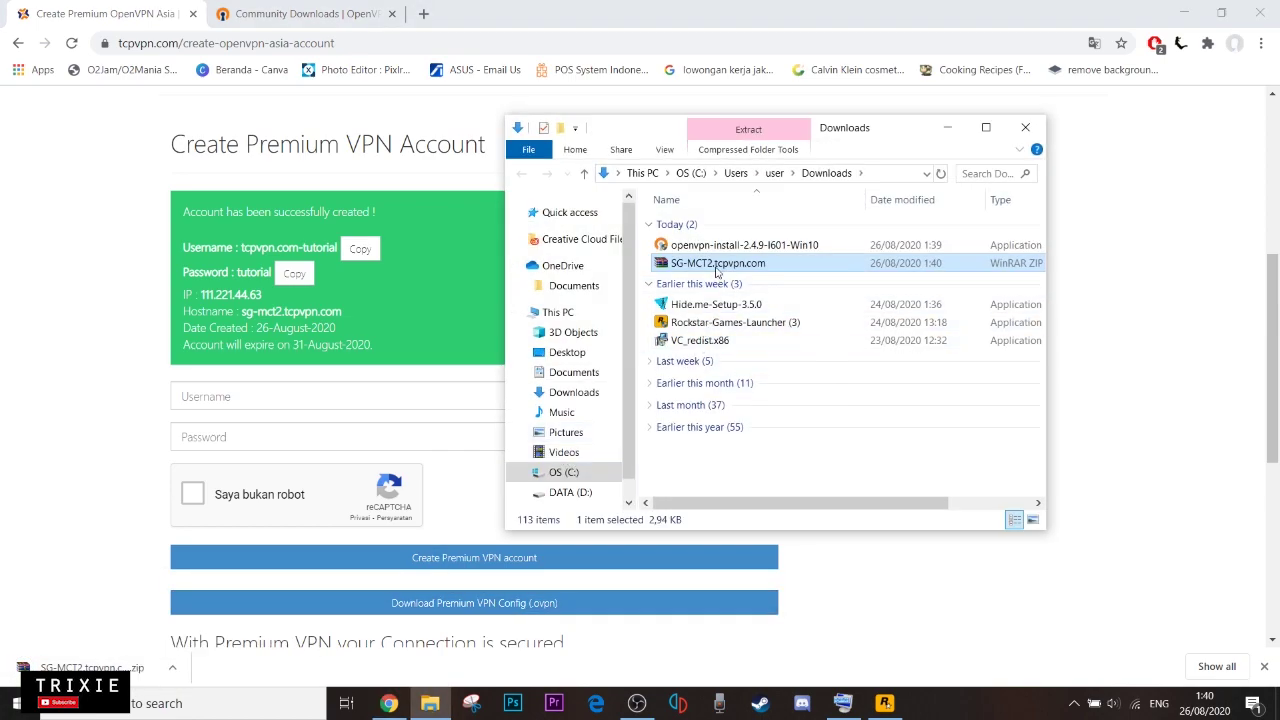
pyautogui.rightClick(716, 270)
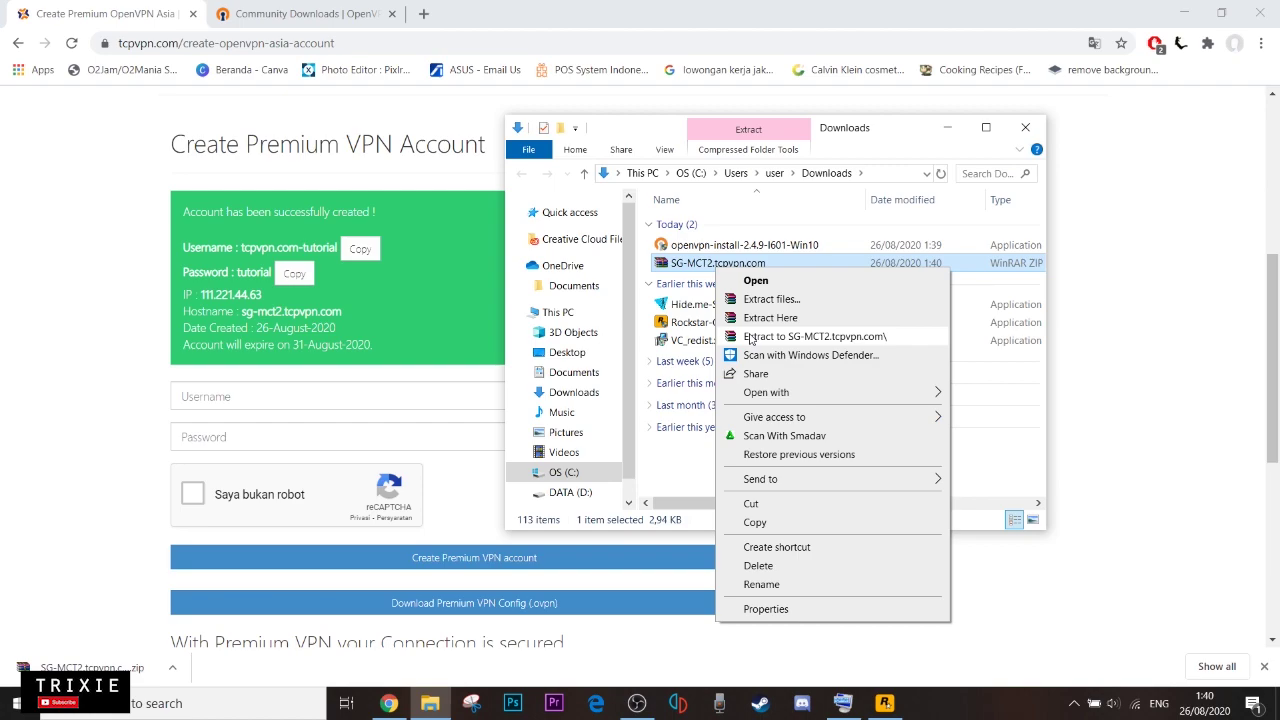
pyautogui.click(750, 339)
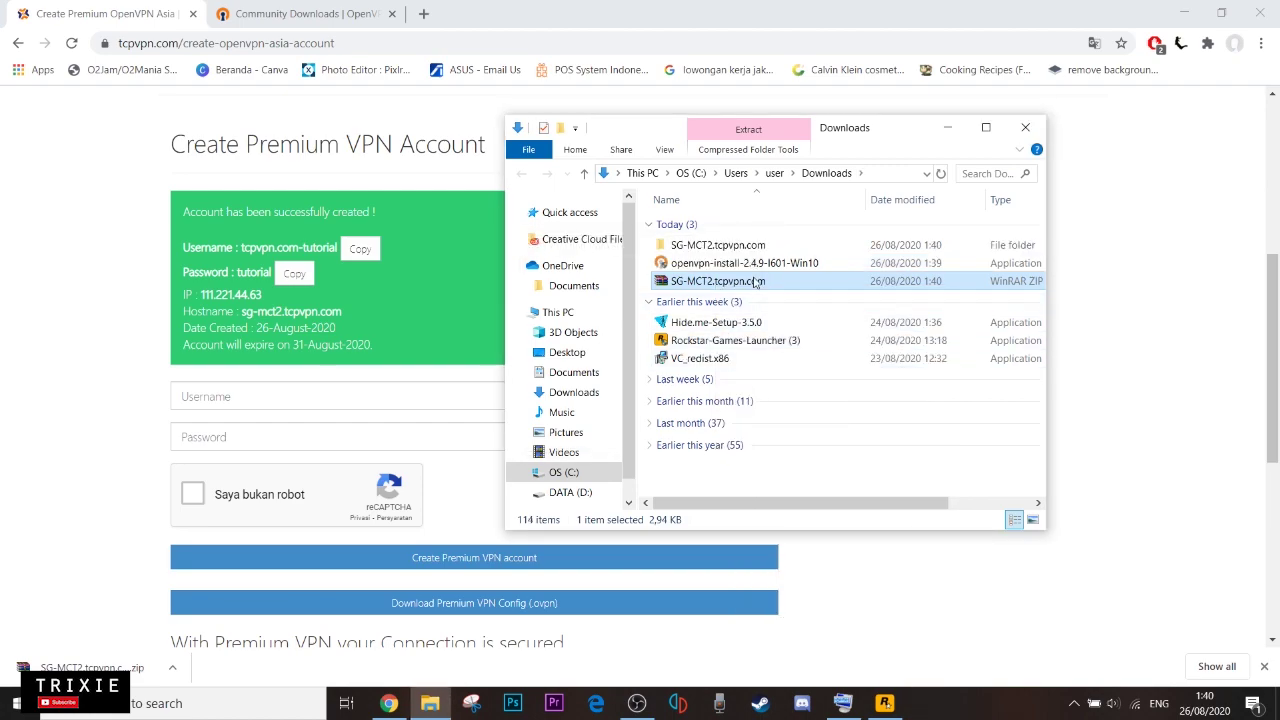
pyautogui.click(741, 250)
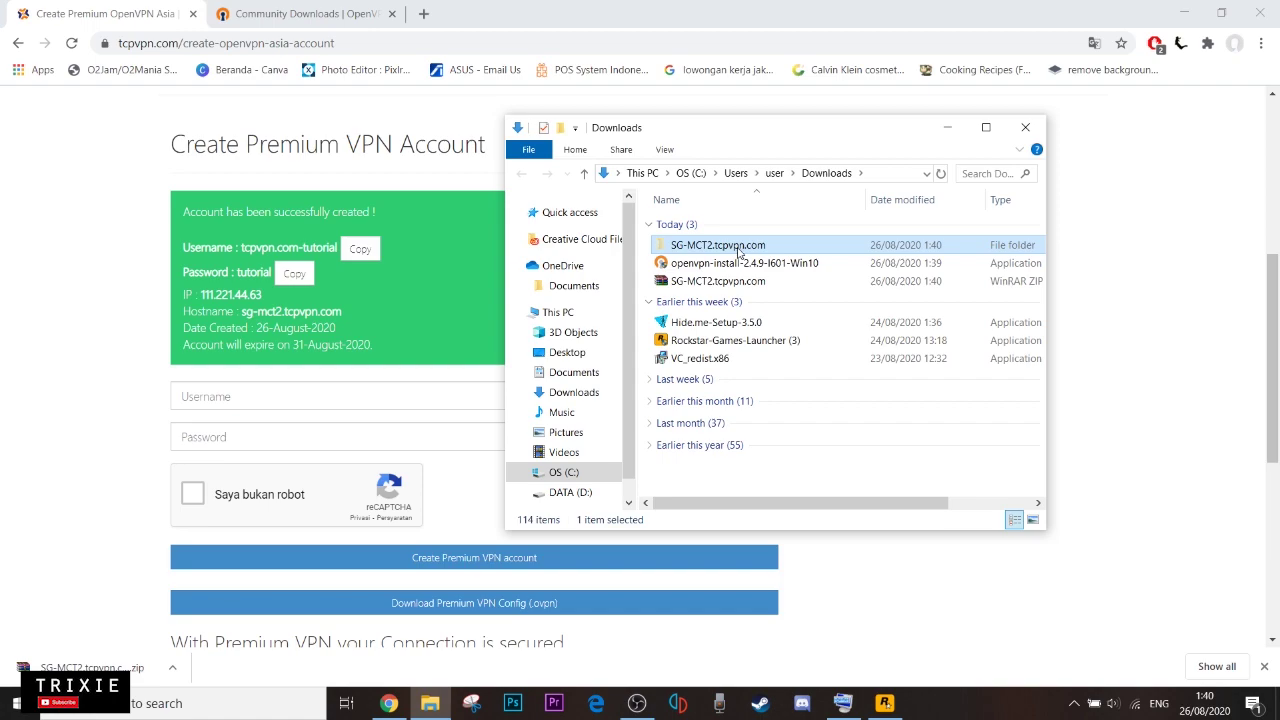
pyautogui.click(947, 127)
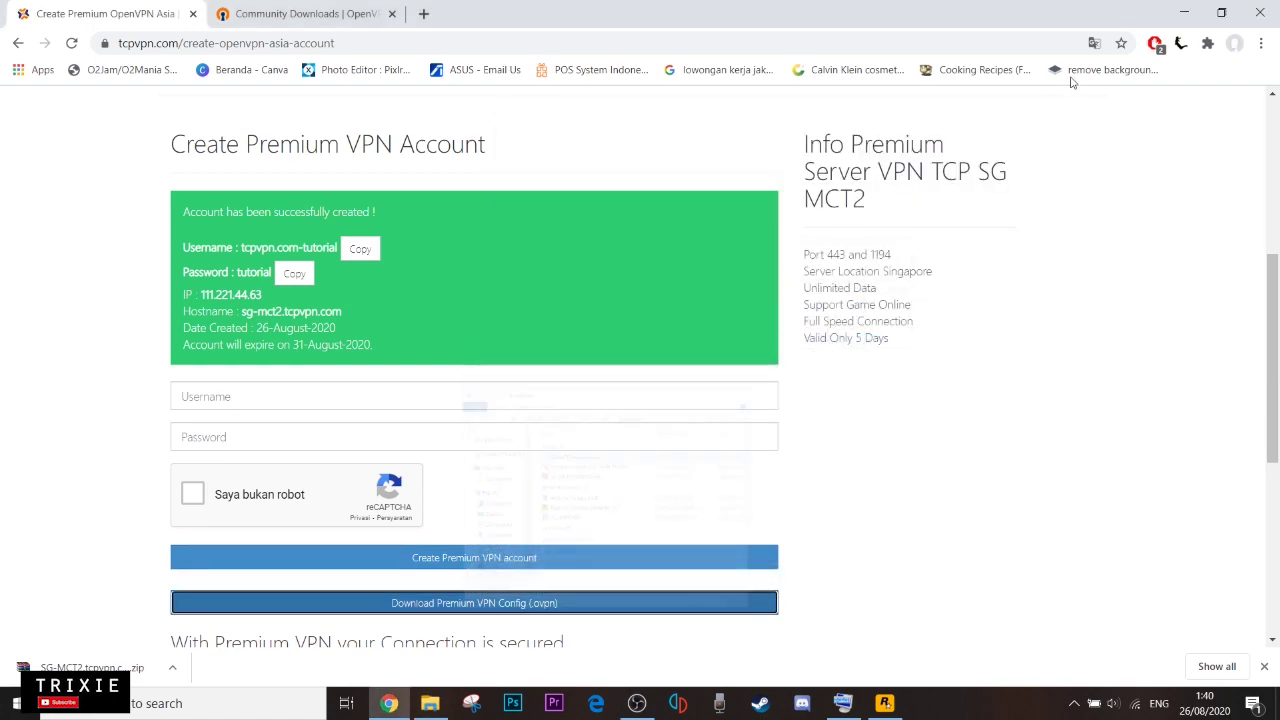
pyautogui.click(1184, 13)
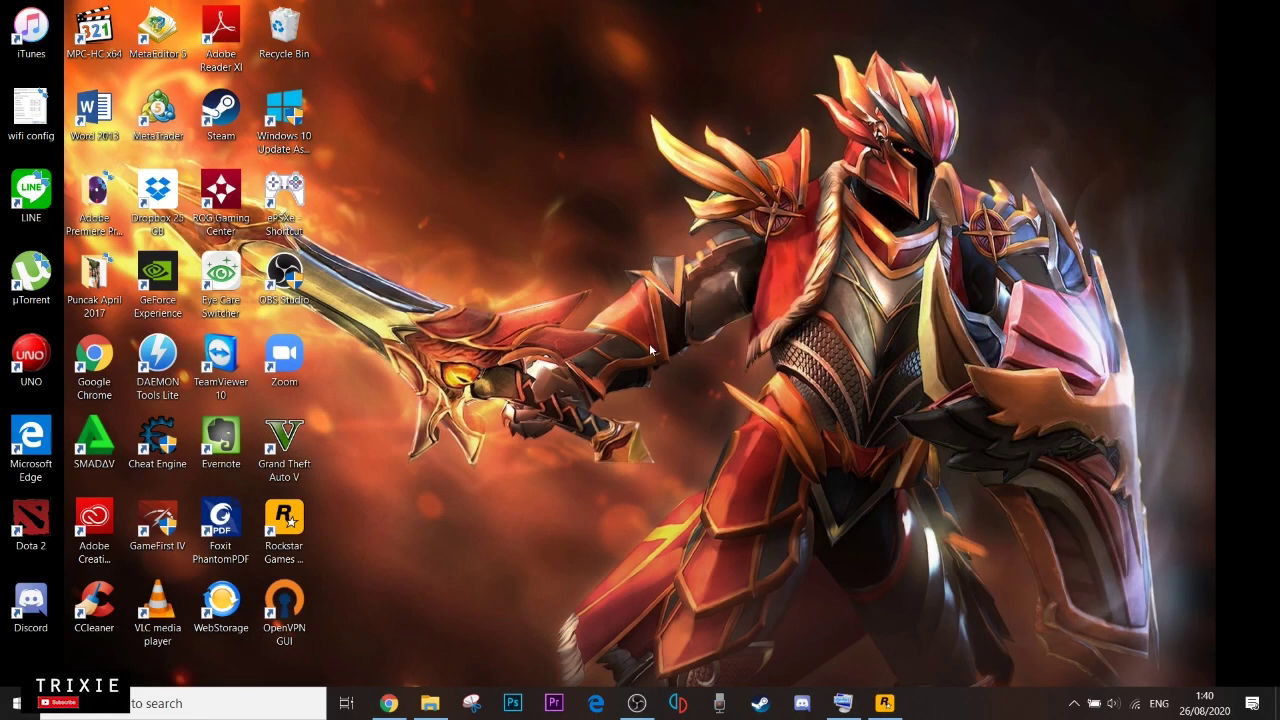
# Step: Paste the SG-MCT2.tcpvpn.com server folder into OpenVPN's config folder, approving the permission prompt
pyautogui.rightClick(292, 610)
pyautogui.click(331, 598)
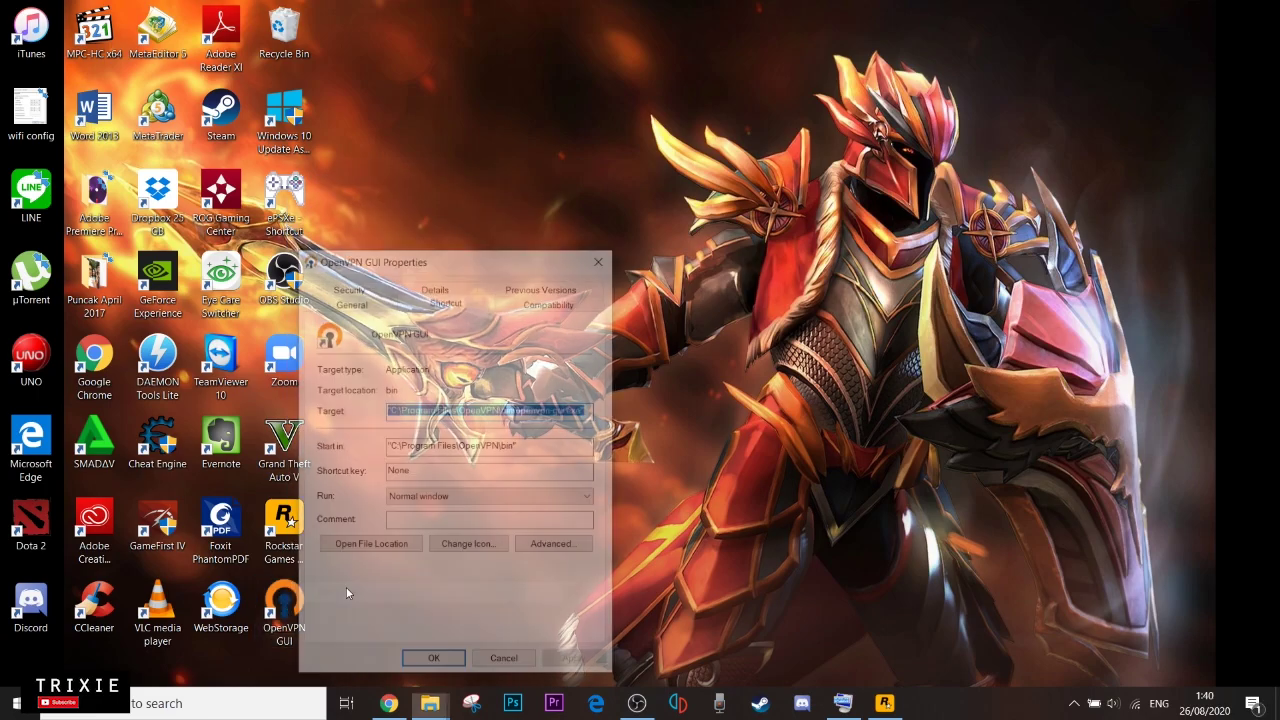
pyautogui.click(410, 549)
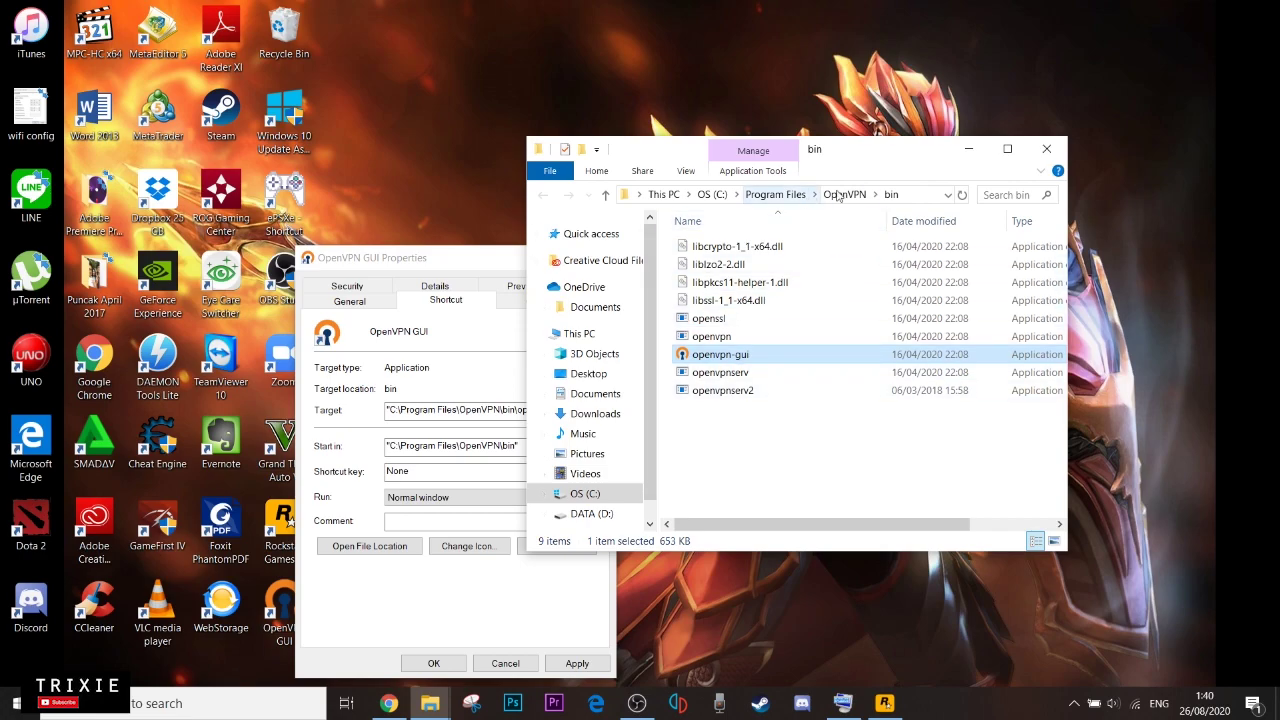
pyautogui.click(843, 194)
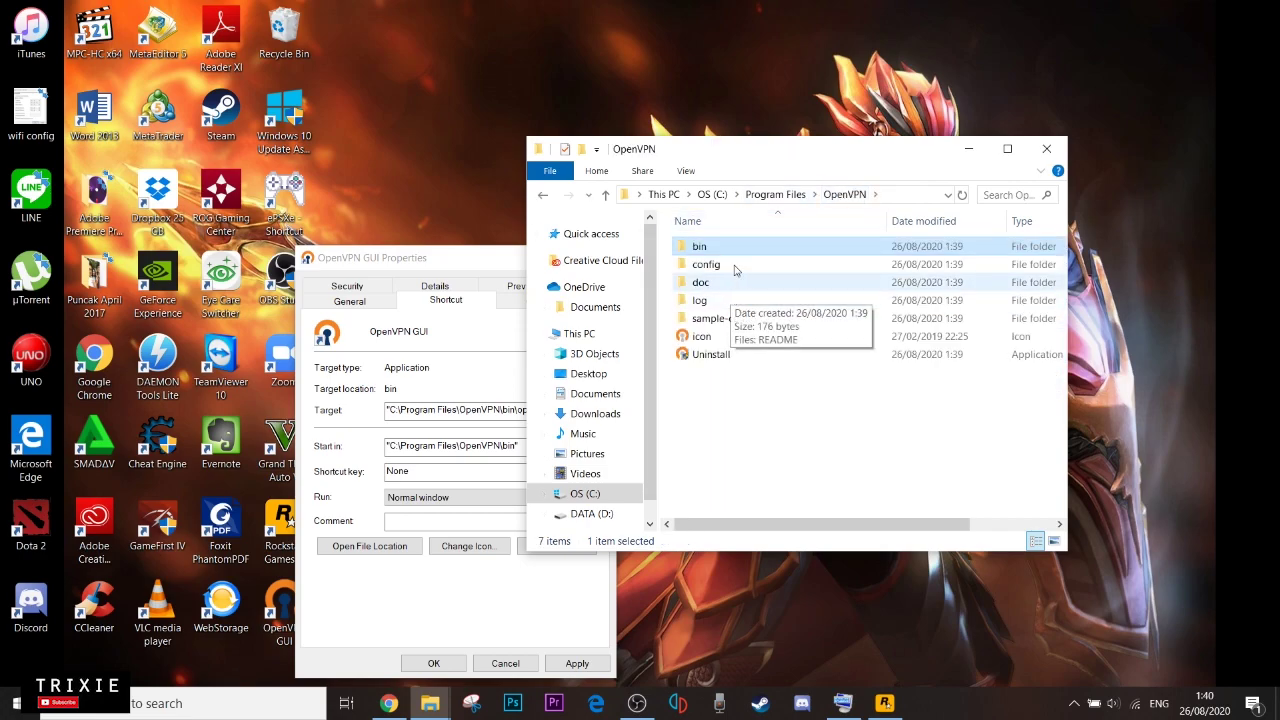
pyautogui.doubleClick(734, 266)
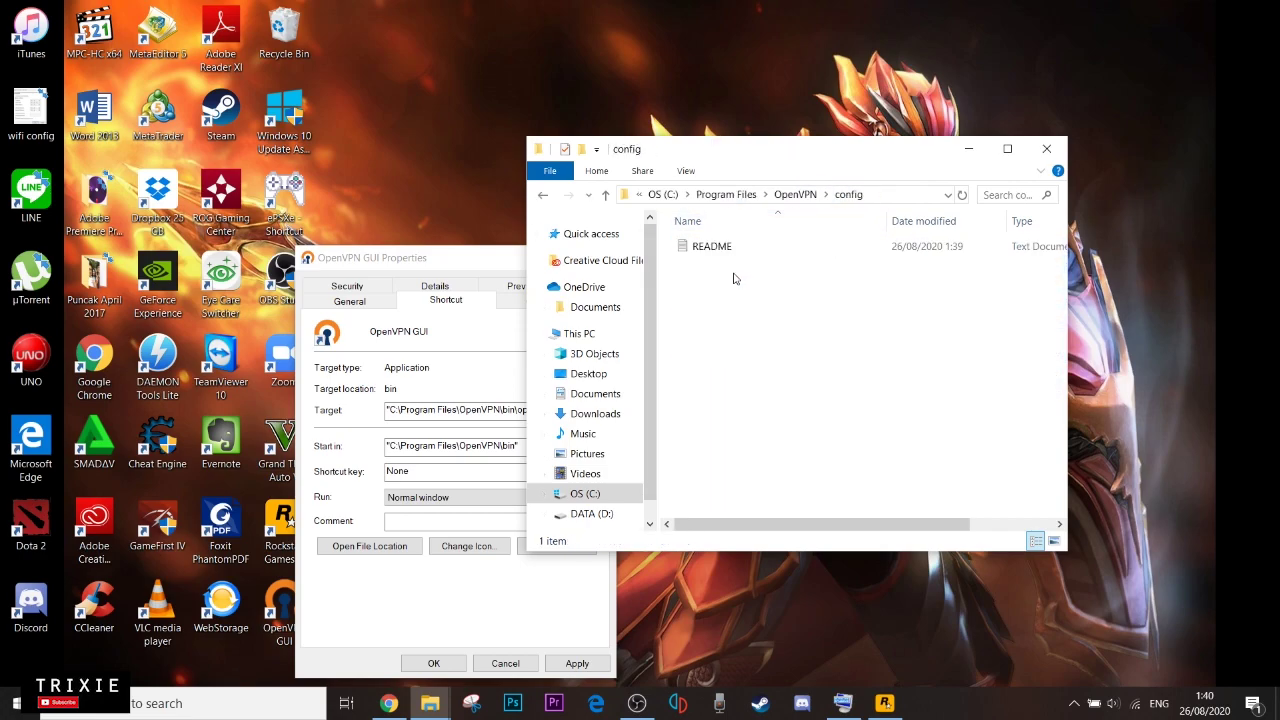
pyautogui.hotkey('ctrl', 'v')
pyautogui.click(596, 276)
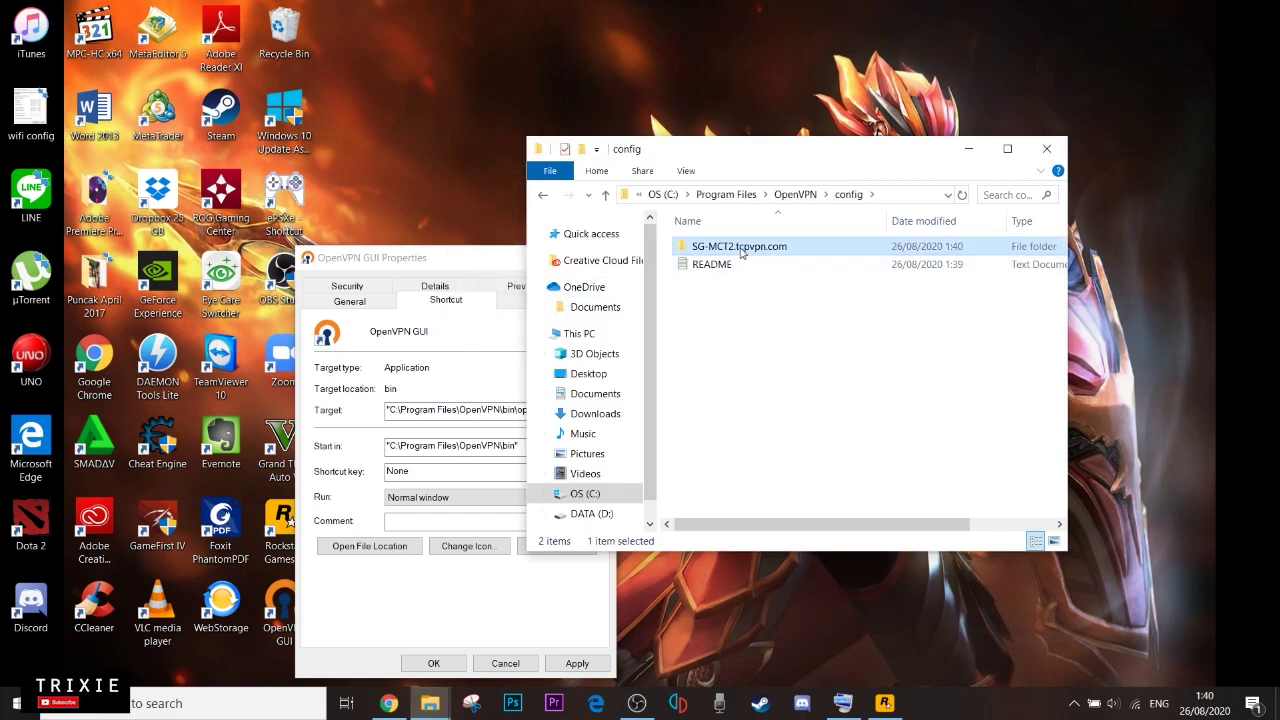
# Step: Check the 443 and 1194 config files in SG-MCT2.tcpvpn.com, close the windows, and start OpenVPN GUI
pyautogui.doubleClick(741, 250)
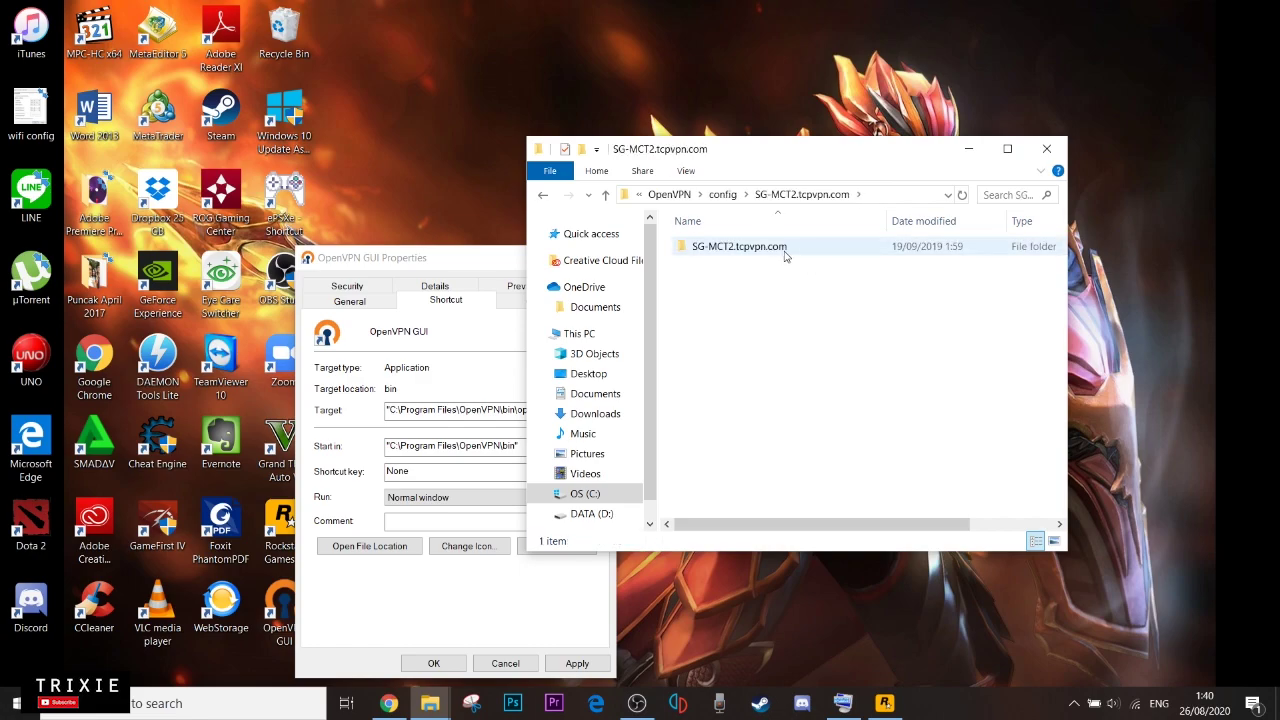
pyautogui.doubleClick(770, 250)
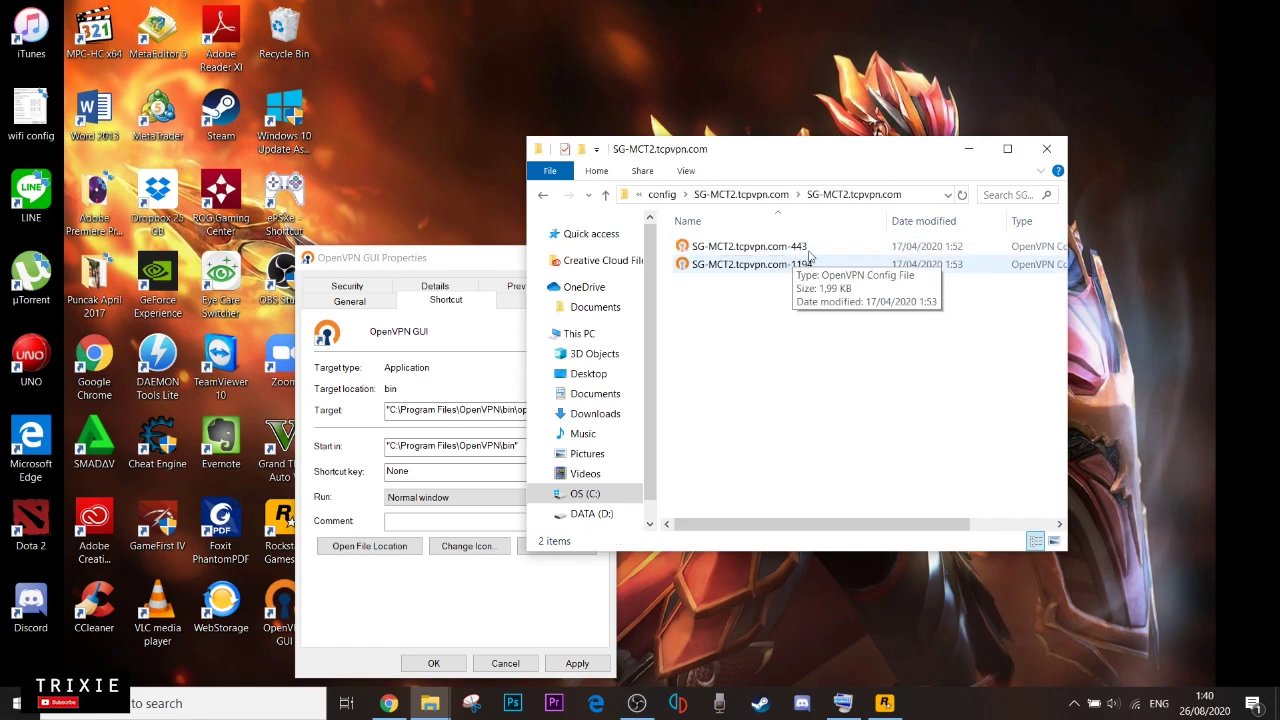
pyautogui.click(1046, 148)
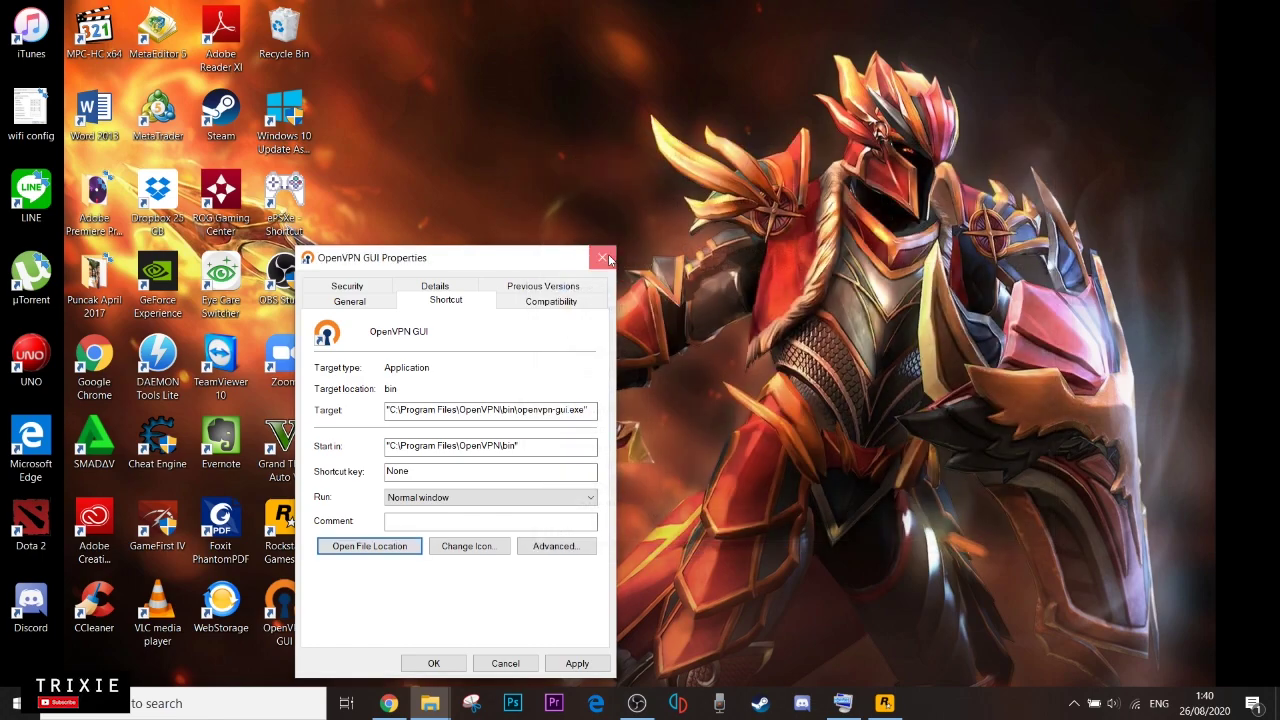
pyautogui.click(604, 258)
pyautogui.doubleClick(277, 596)
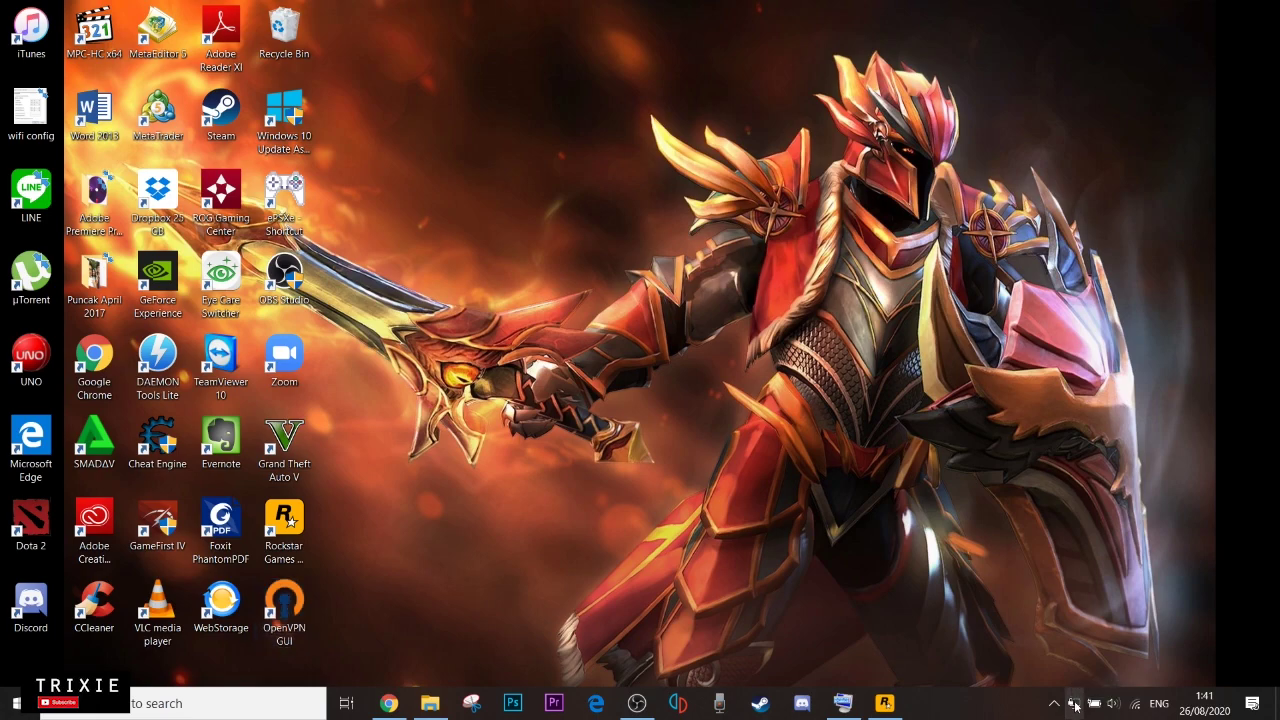
# Step: Connect OpenVPN to the SG-MCT2.tcpvpn.com-1194 server profile
pyautogui.rightClick(1075, 705)
pyautogui.moveTo(1036, 625)
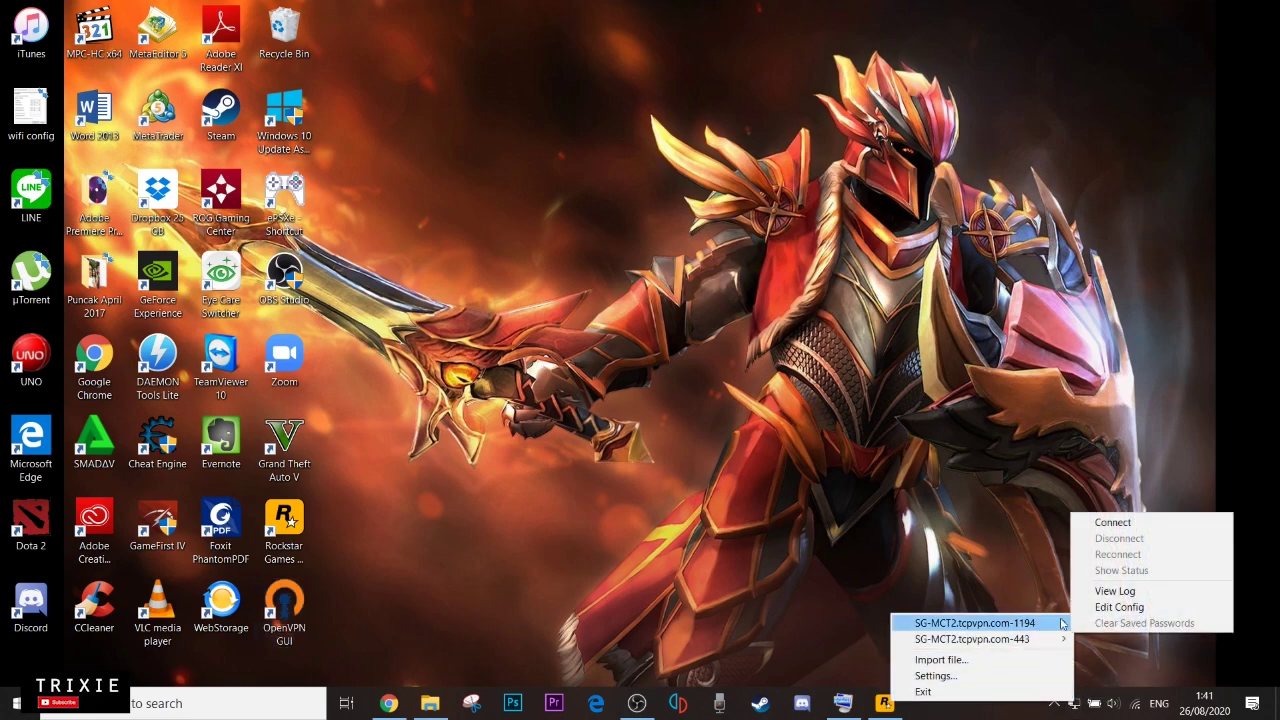
pyautogui.click(1113, 523)
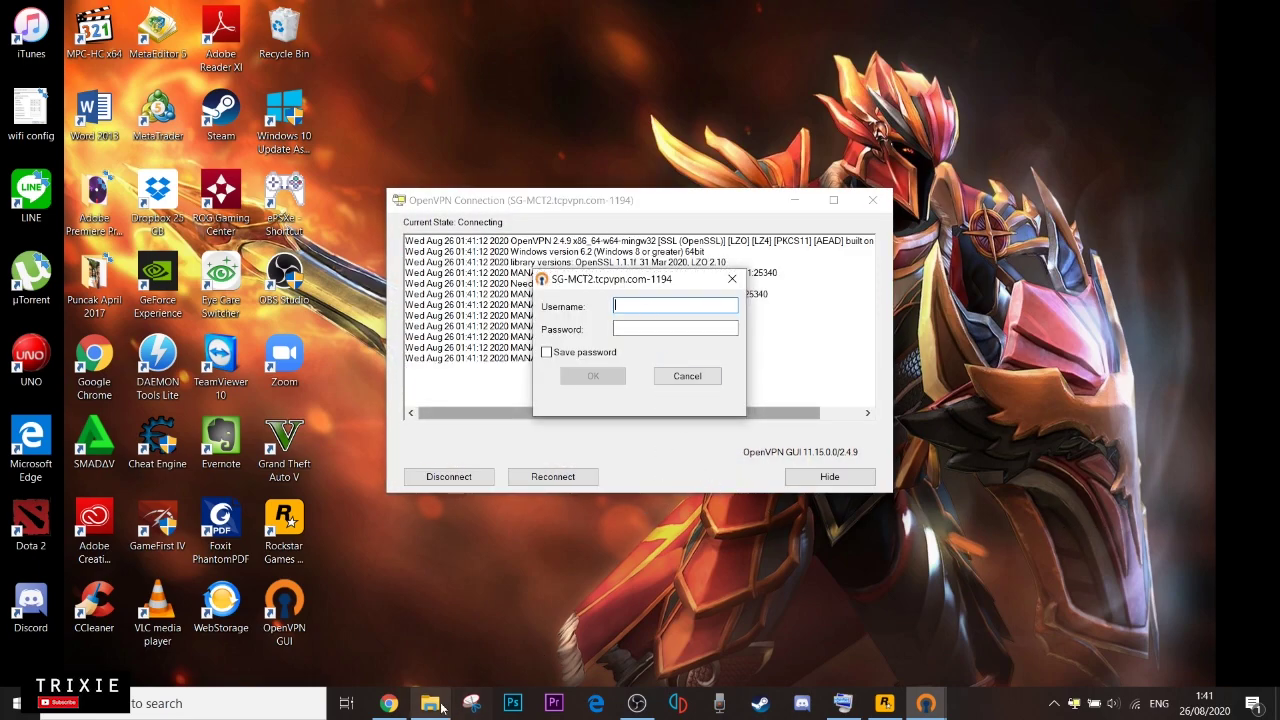
# Step: Paste the tcpvpn.com account username into the OpenVPN login dialog
pyautogui.click(395, 703)
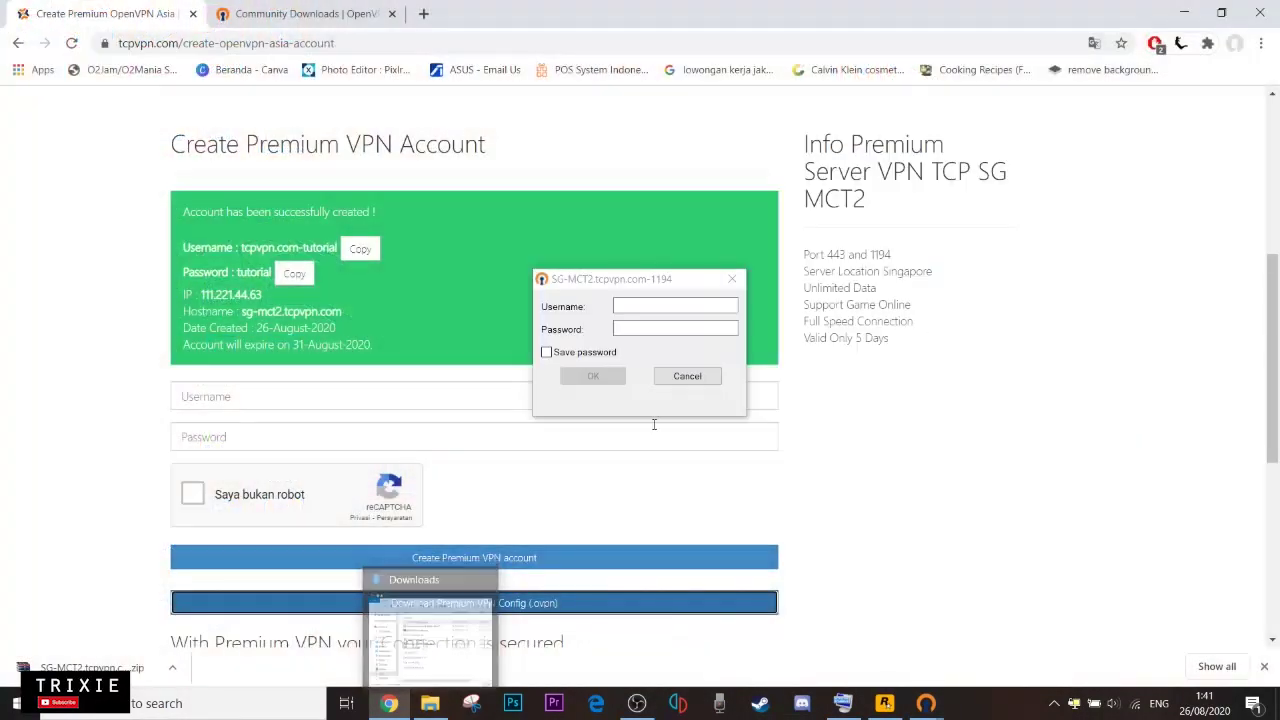
pyautogui.click(627, 331)
pyautogui.click(623, 306)
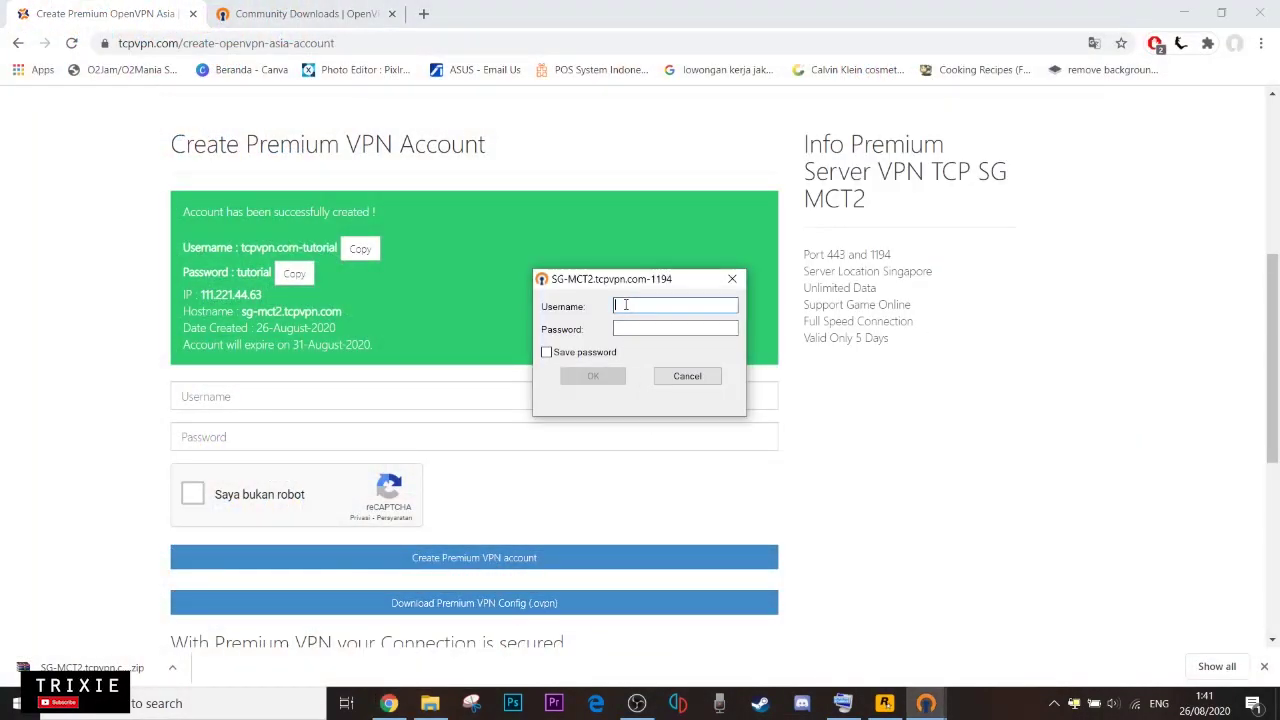
pyautogui.scroll(1, 623, 303)
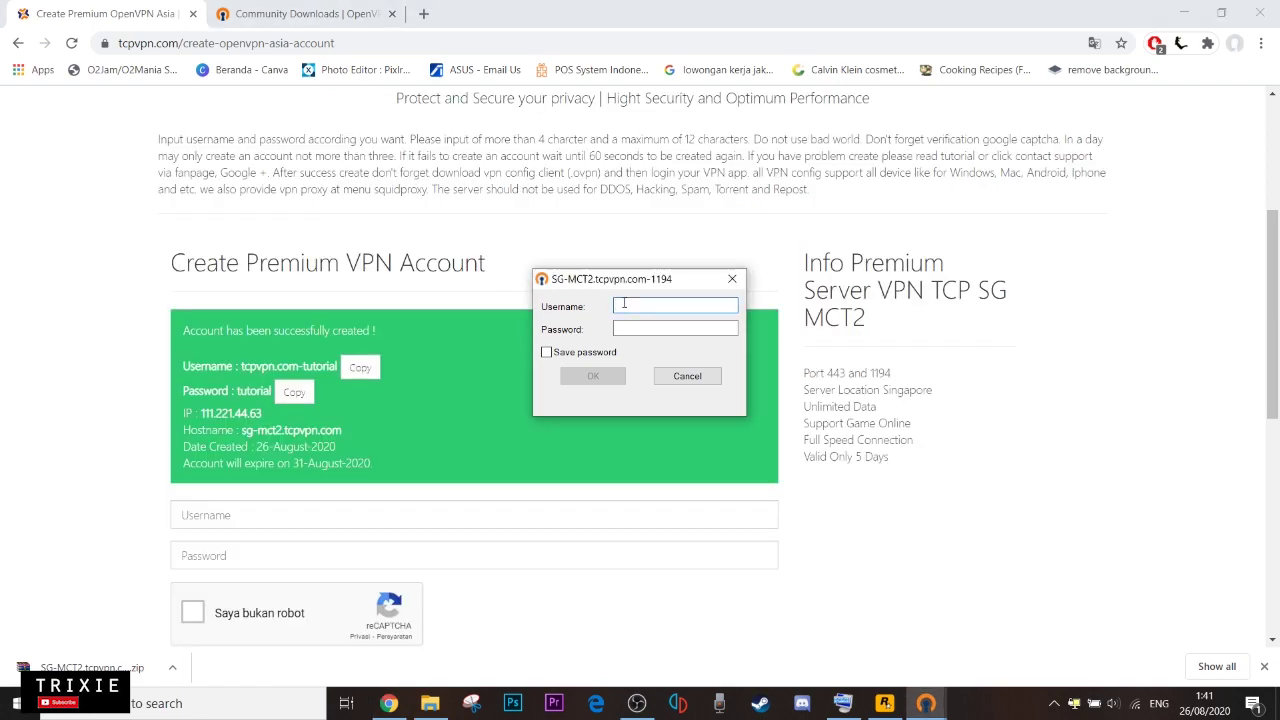
pyautogui.hotkey('ctrl', 'v')
# Step: Copy the tcpvpn.com password into the login, confirm, and dismiss the connected notification
pyautogui.click(290, 393)
pyautogui.scroll(-1, 290, 393)
pyautogui.click(620, 327)
pyautogui.hotkey('ctrl', 'v')
pyautogui.click(608, 376)
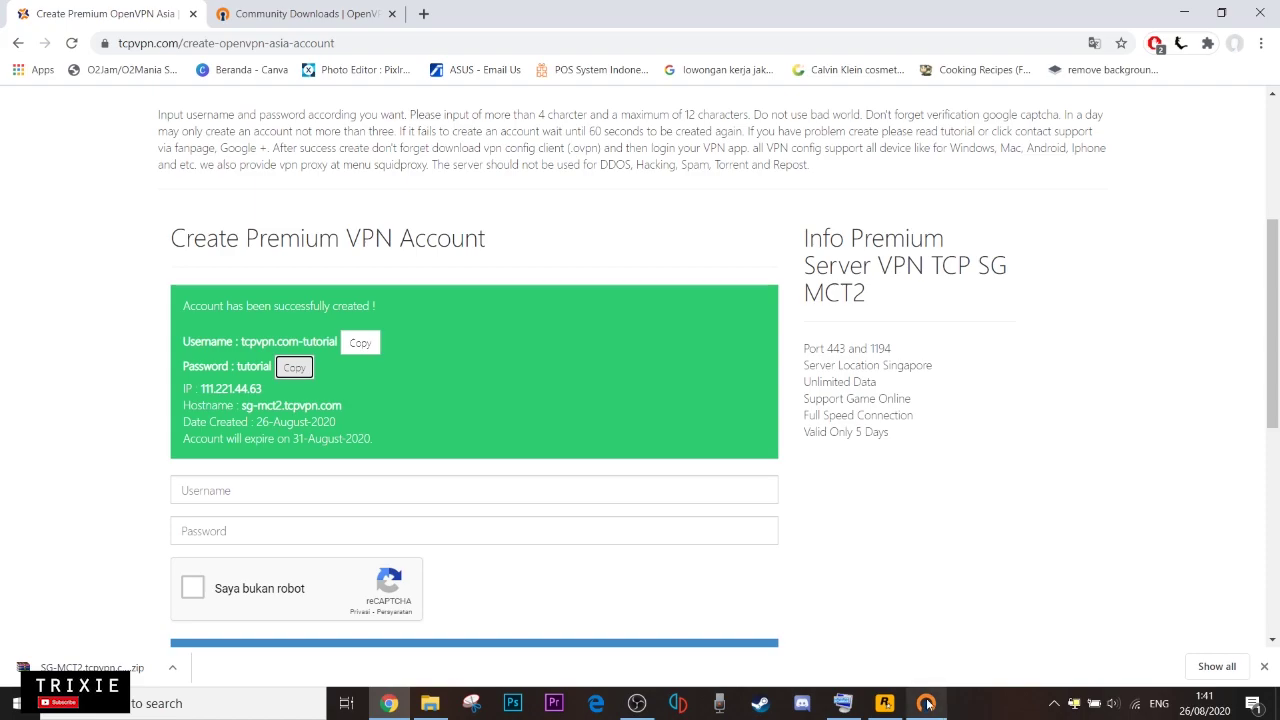
pyautogui.moveTo(926, 703)
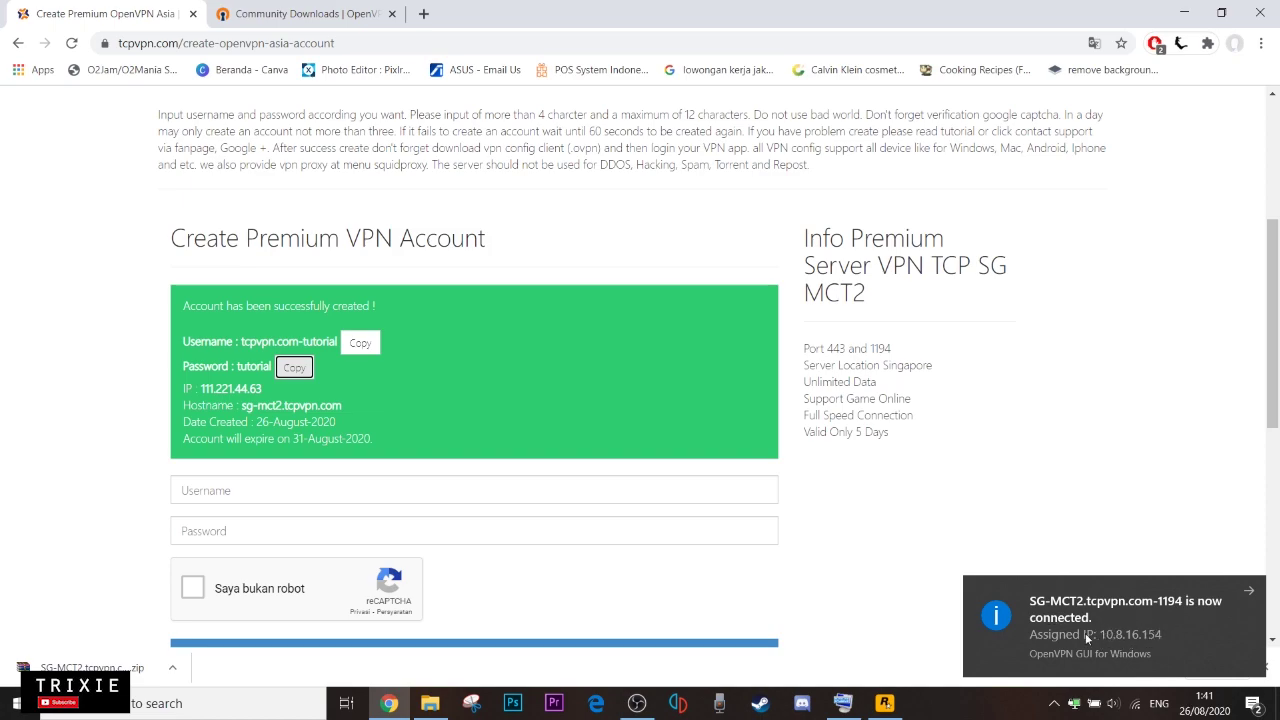
pyautogui.click(1248, 591)
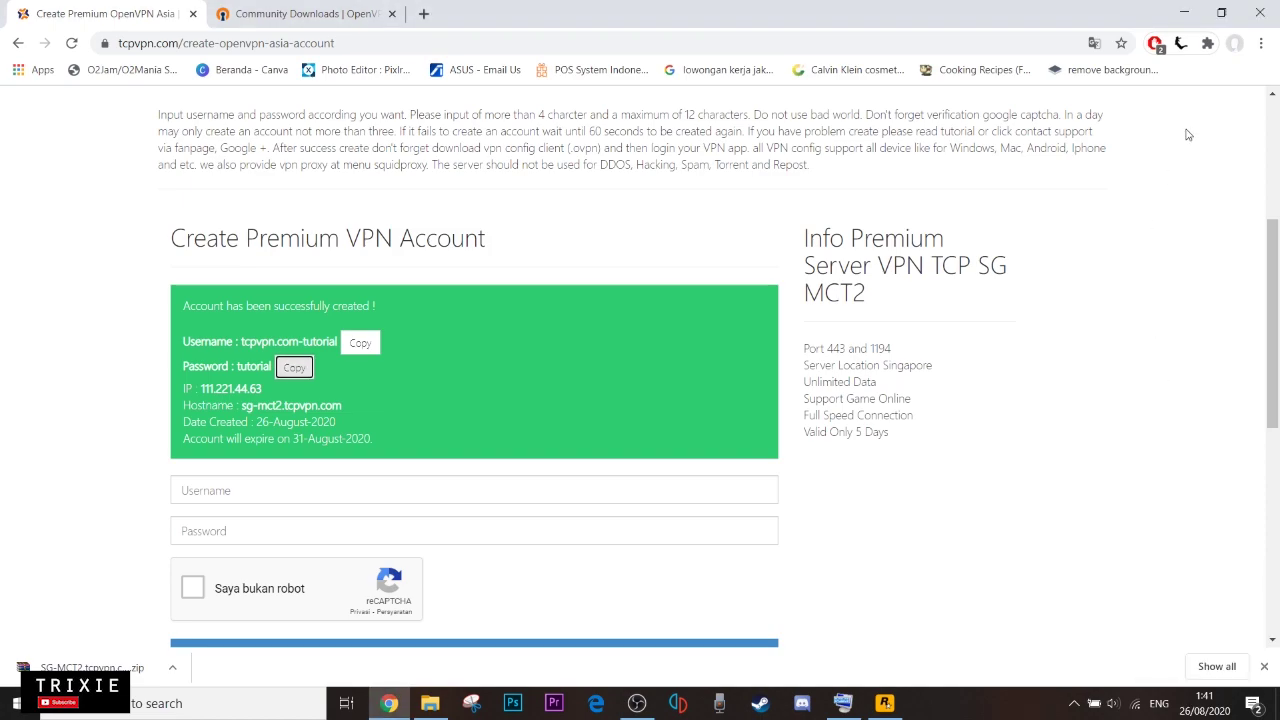
# Step: Close the launcher showing the sign-in error and reopen Rockstar Games Launcher
pyautogui.click(1185, 15)
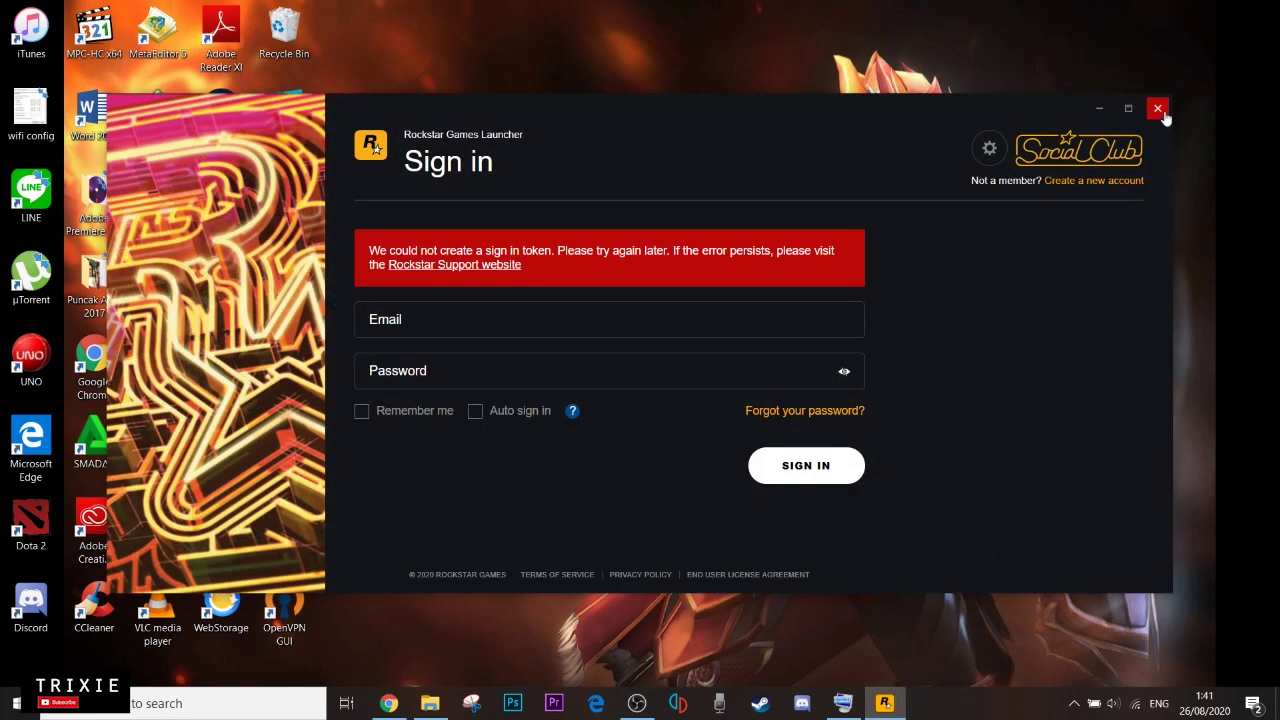
pyautogui.click(1157, 108)
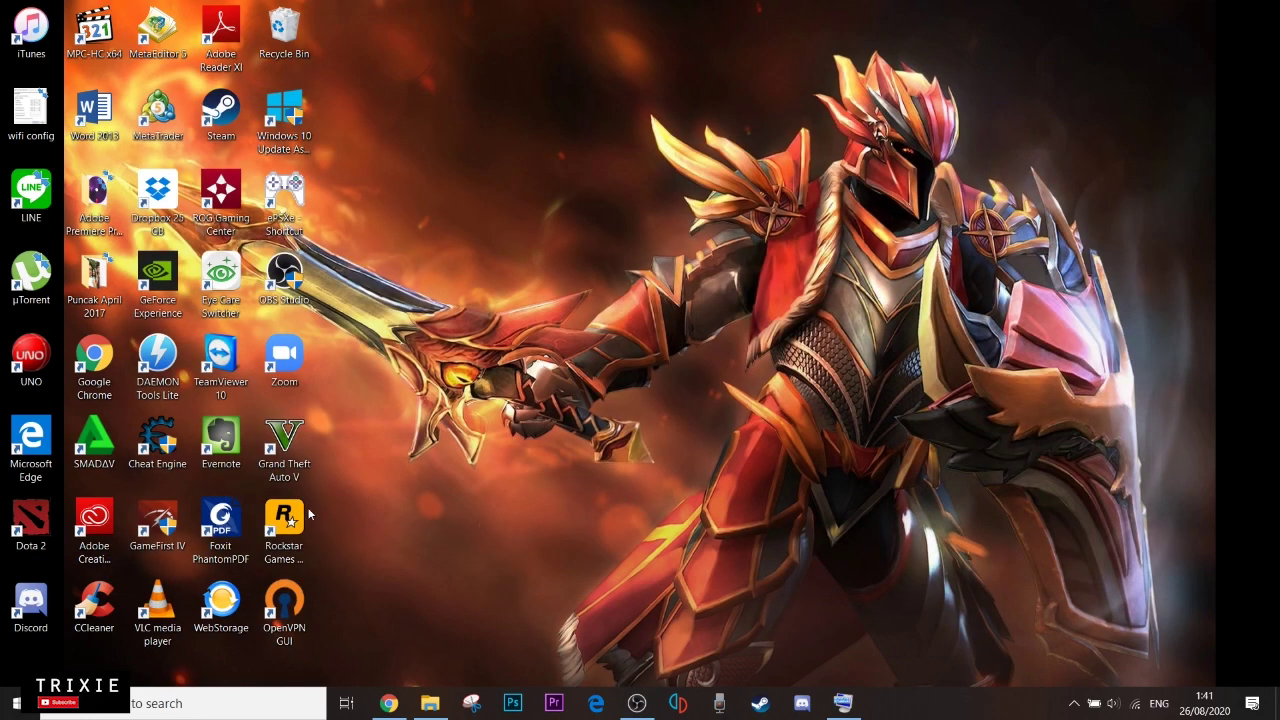
pyautogui.doubleClick(299, 515)
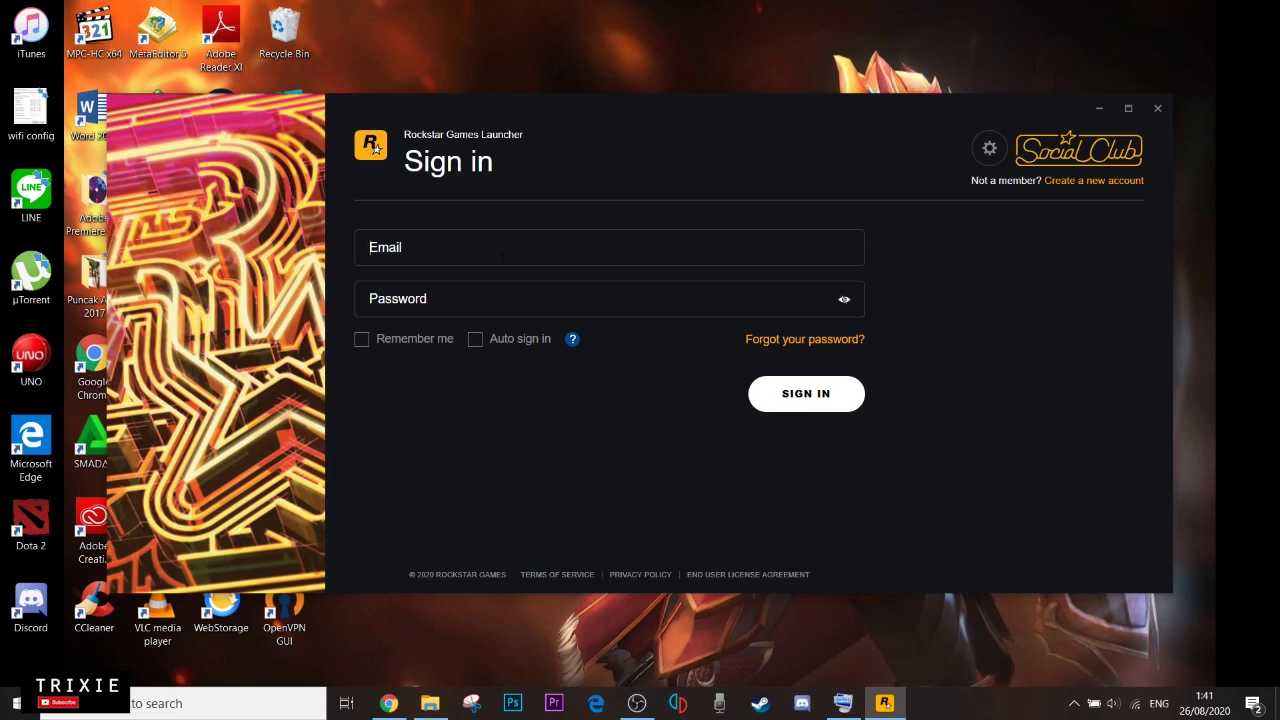
# Step: Sign in again with the account email and password
pyautogui.hotkey('ctrl', 'v')
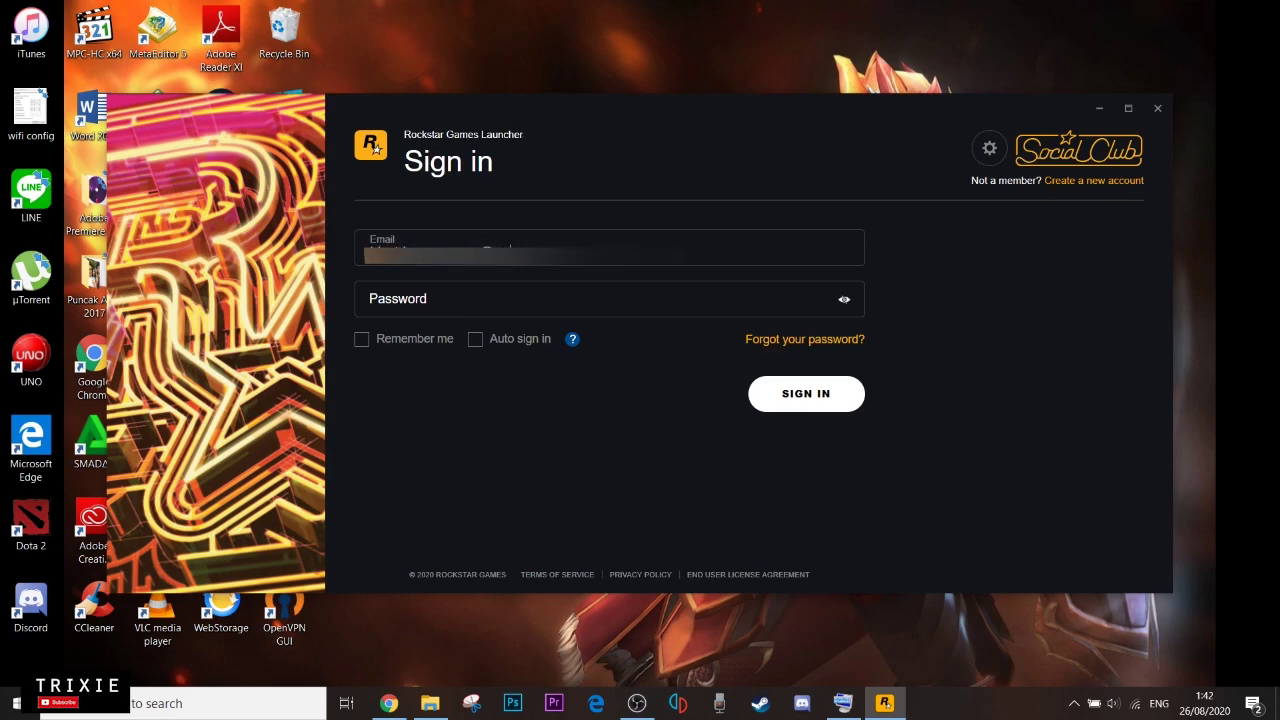
pyautogui.click(600, 299)
pyautogui.write('••••••••••••••••••••••')
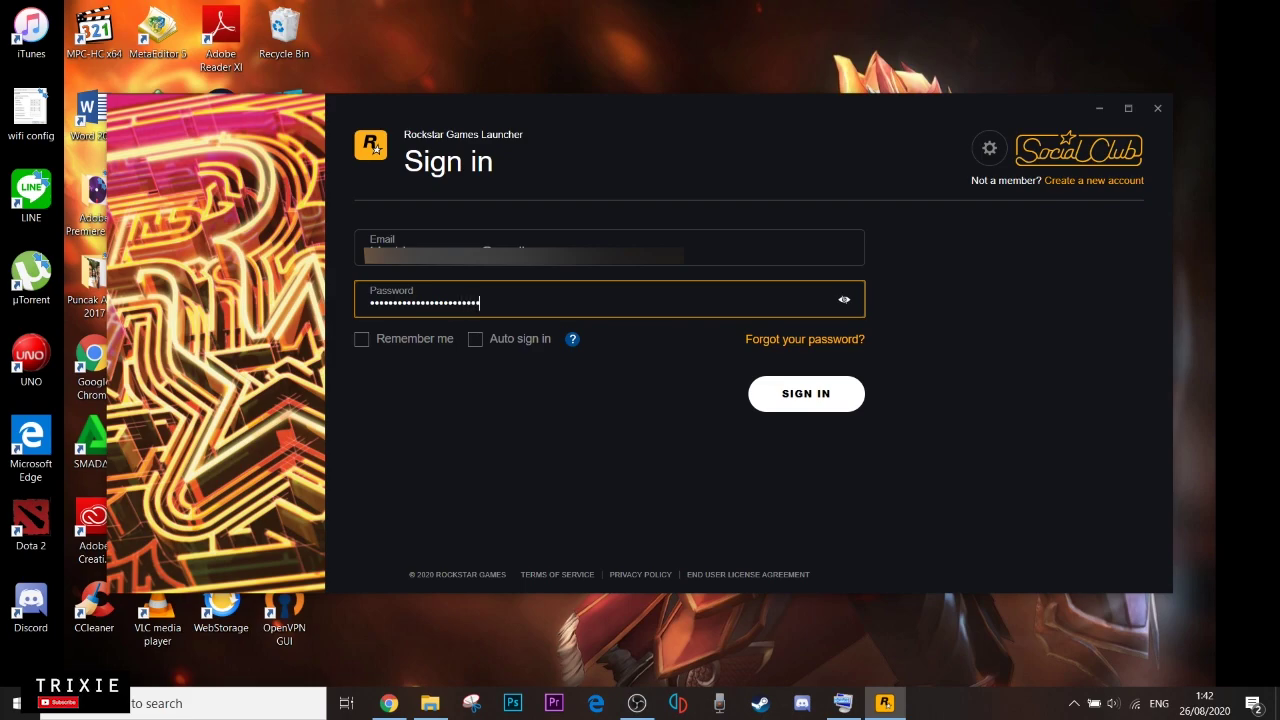
pyautogui.write('••')
pyautogui.press('Return')
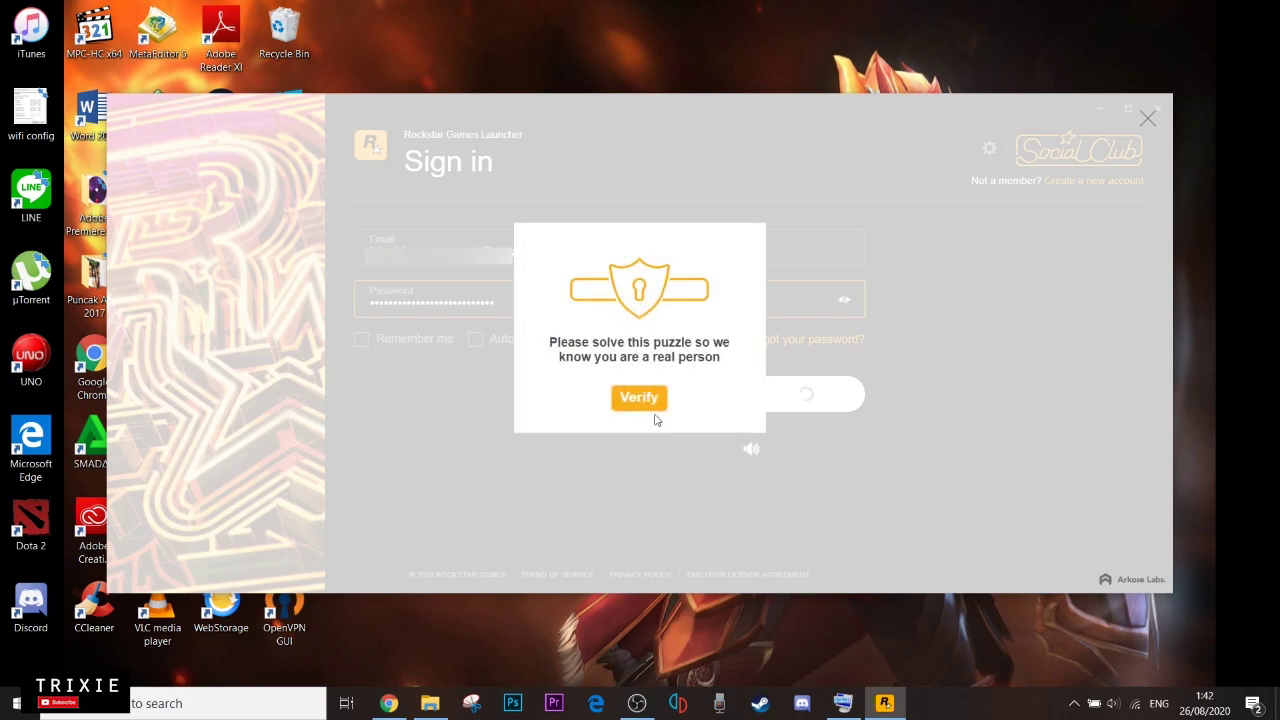
# Step: Start verification and turn the first two puzzle images upright, confirming each
pyautogui.click(638, 402)
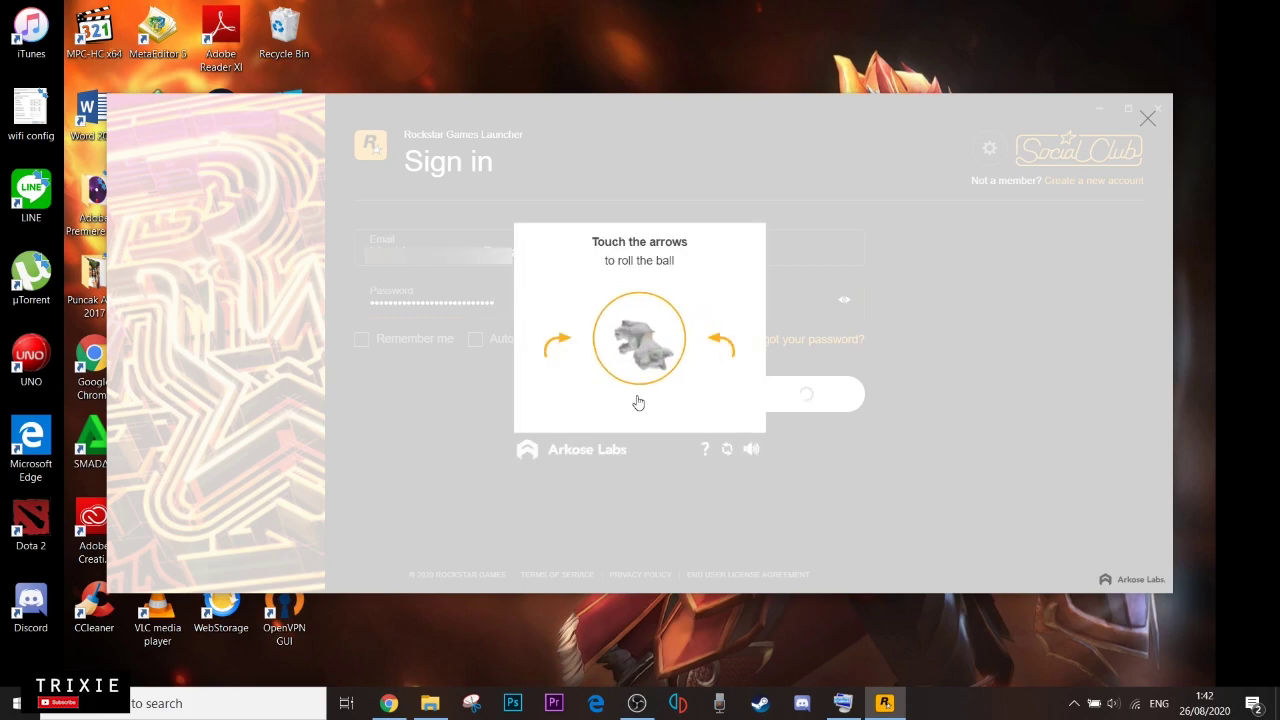
pyautogui.click(725, 352)
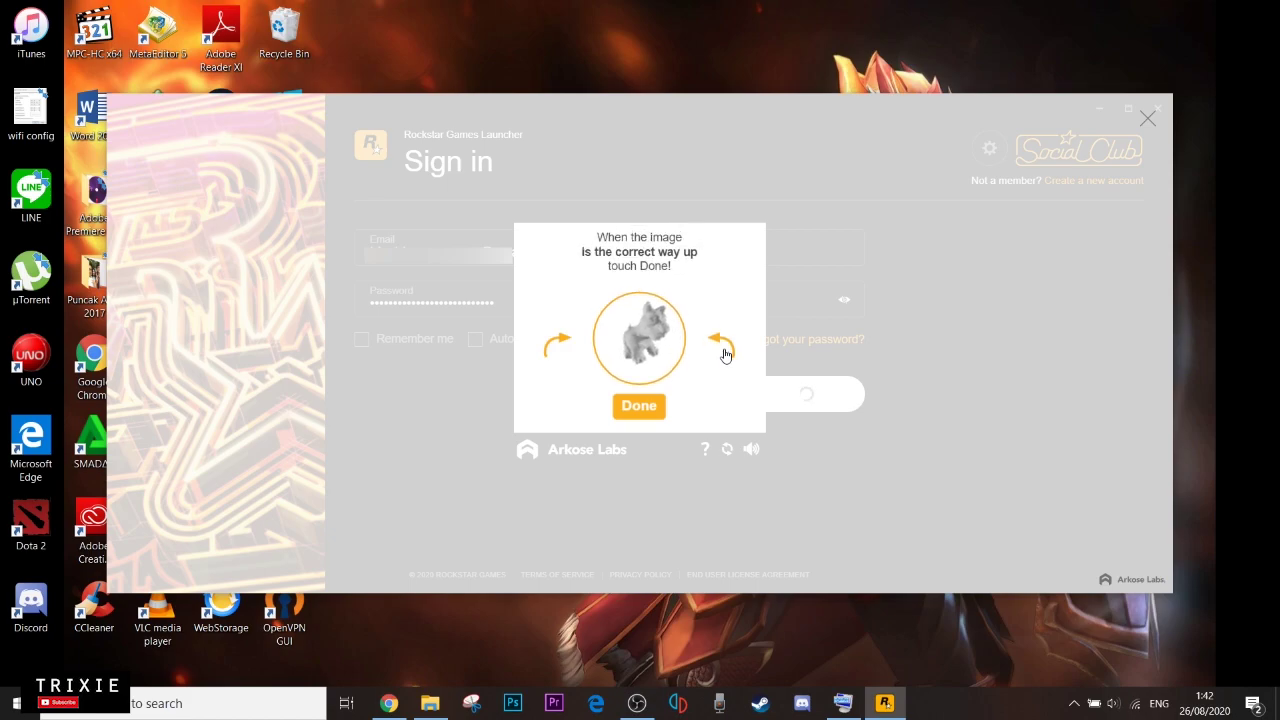
pyautogui.click(641, 408)
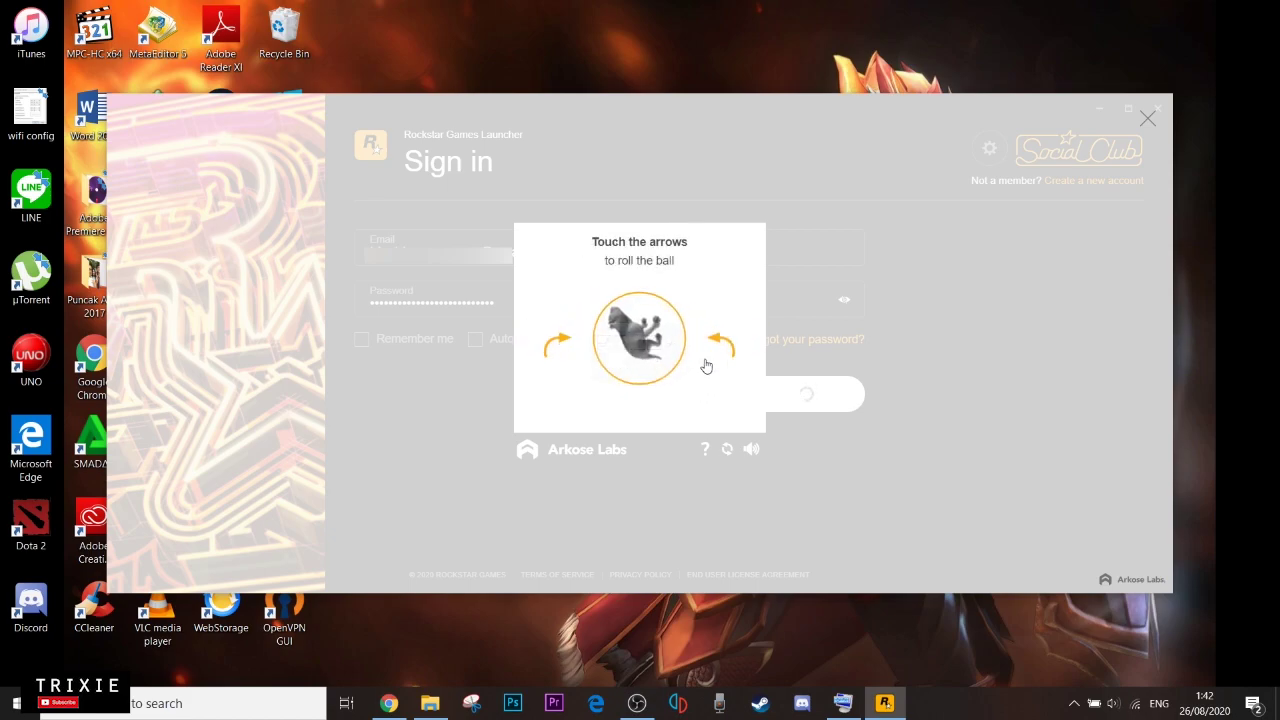
pyautogui.click(724, 350)
pyautogui.click(727, 352)
pyautogui.click(727, 352)
pyautogui.click(727, 352)
pyautogui.click(649, 407)
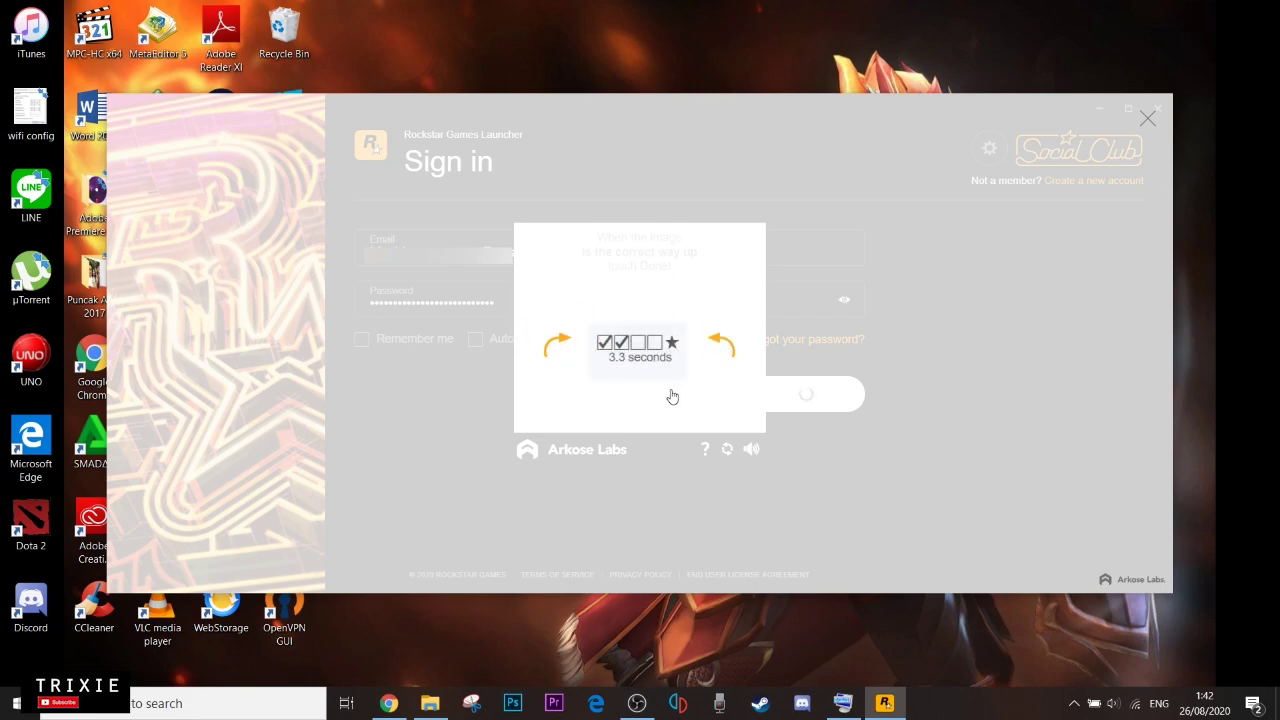
# Step: Turn the last two puzzle images, including the giraffe, upright and confirm each
pyautogui.click(724, 345)
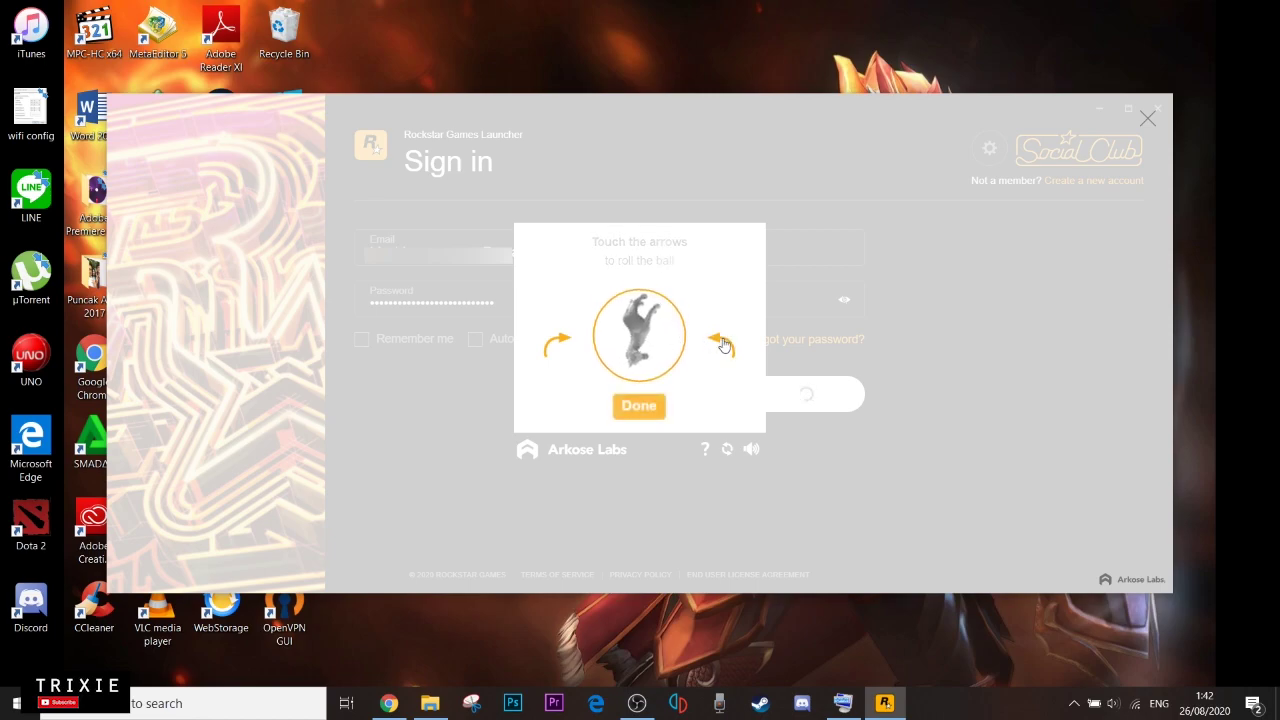
pyautogui.click(724, 345)
pyautogui.click(724, 346)
pyautogui.click(724, 346)
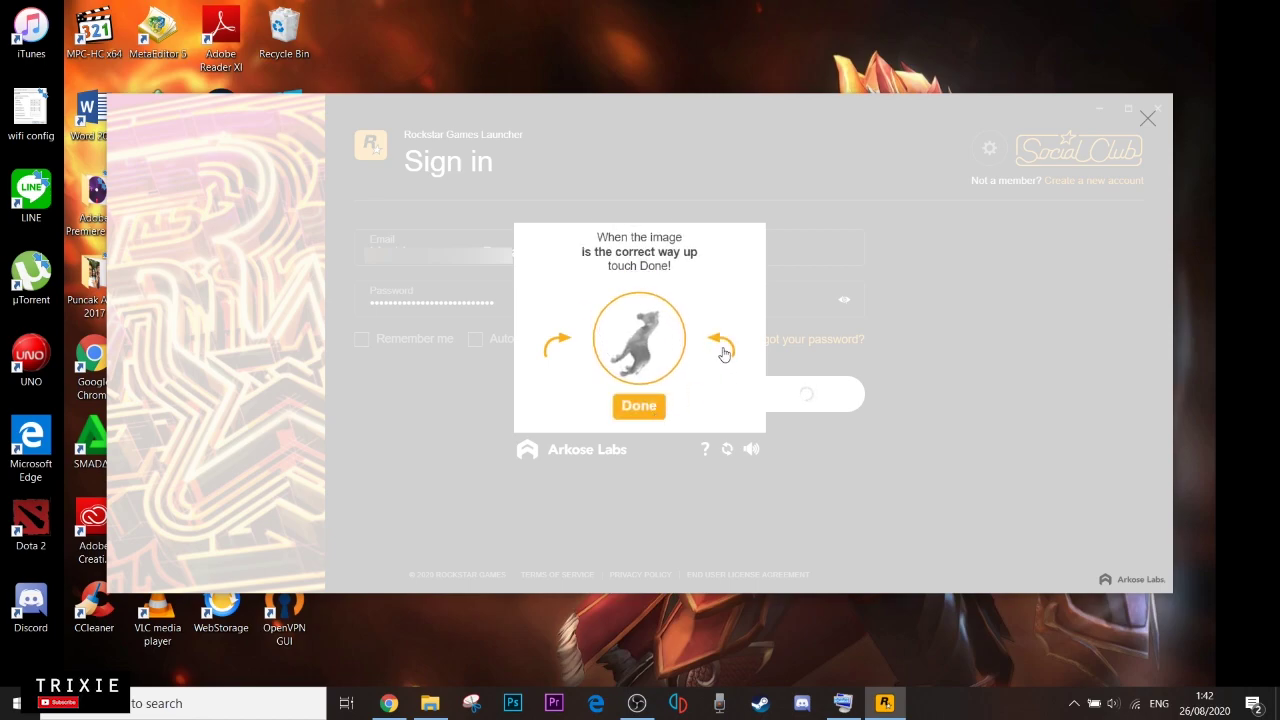
pyautogui.click(724, 352)
pyautogui.click(643, 407)
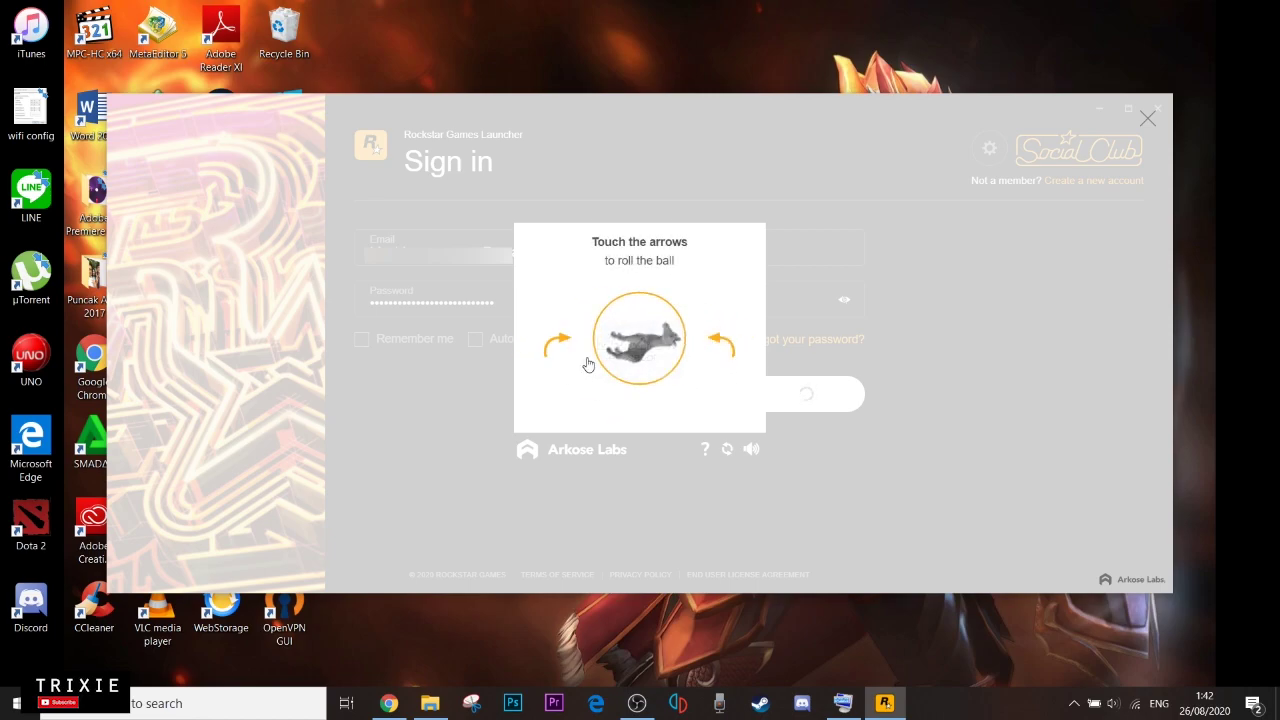
pyautogui.click(722, 346)
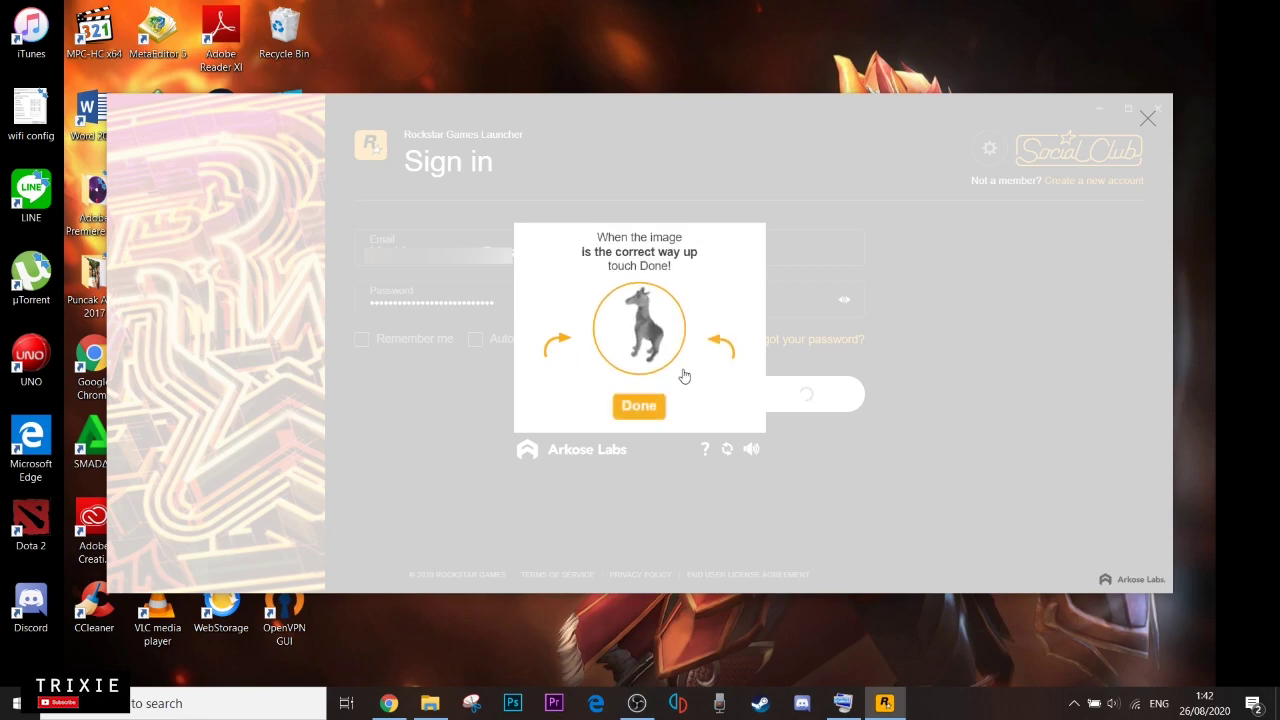
pyautogui.click(651, 408)
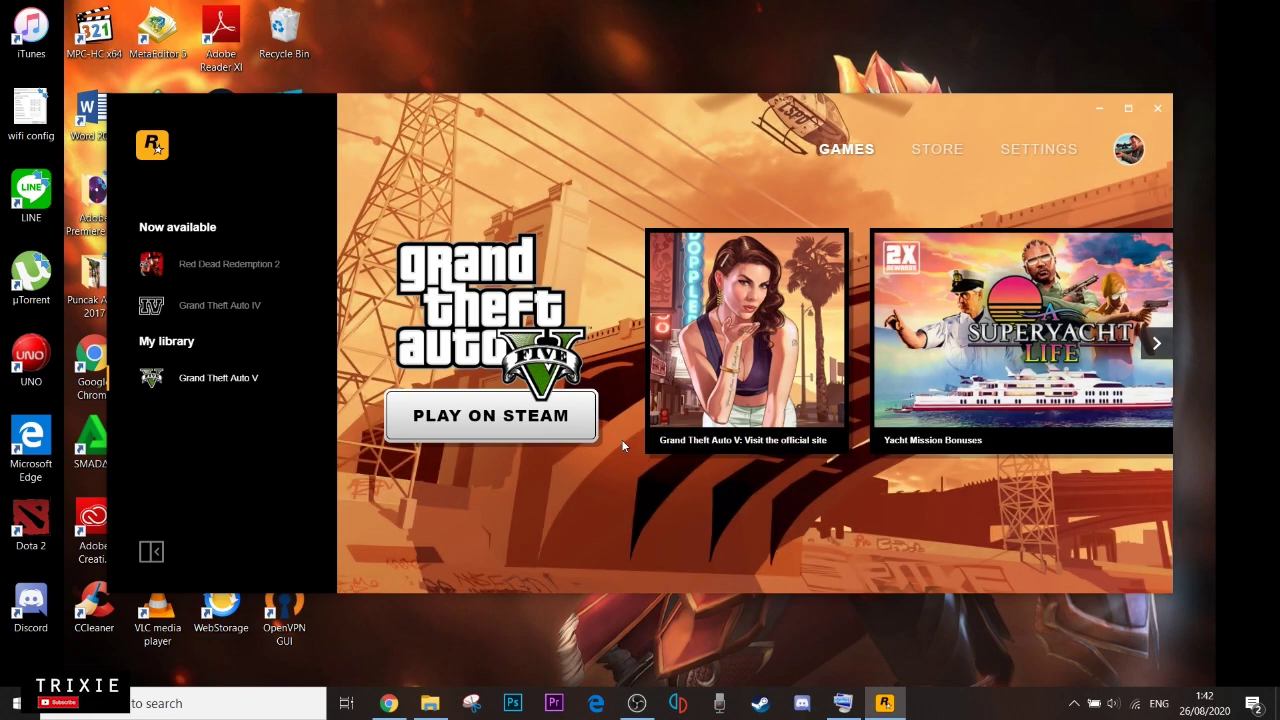
# Step: Launch GTA V with PLAY ON STEAM, submitting the Steam password and Steam Guard code
pyautogui.click(559, 428)
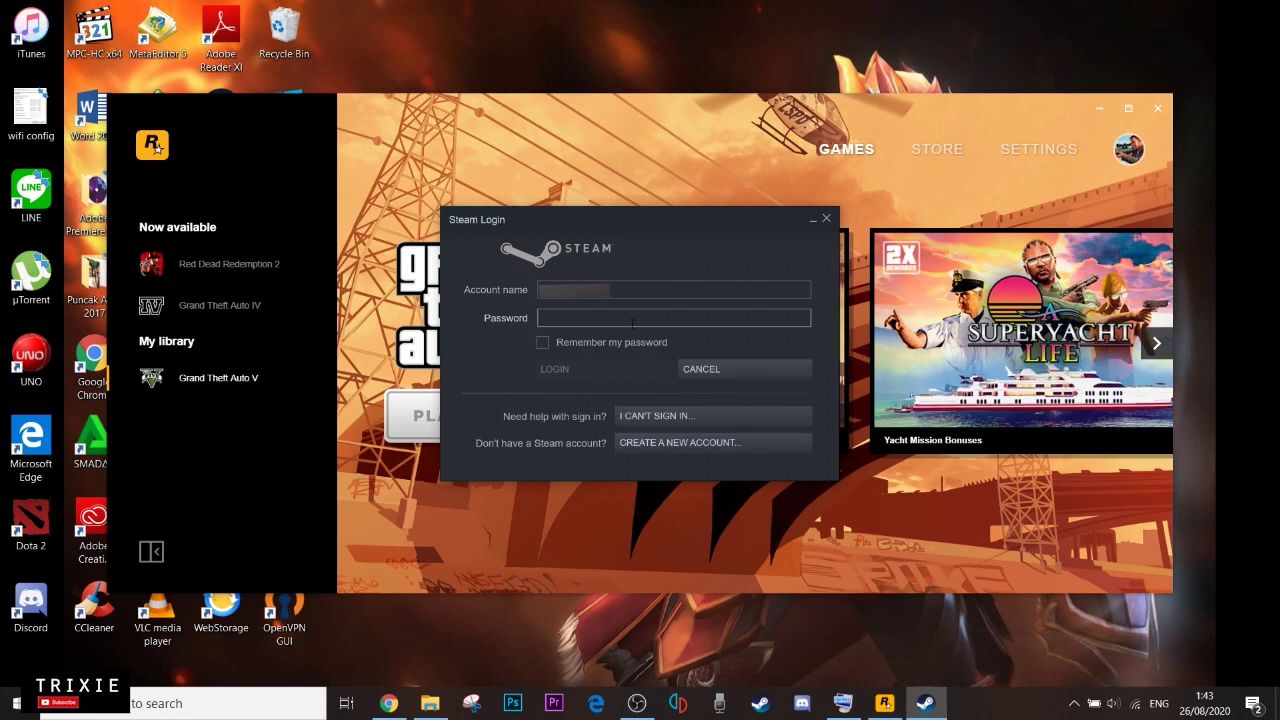
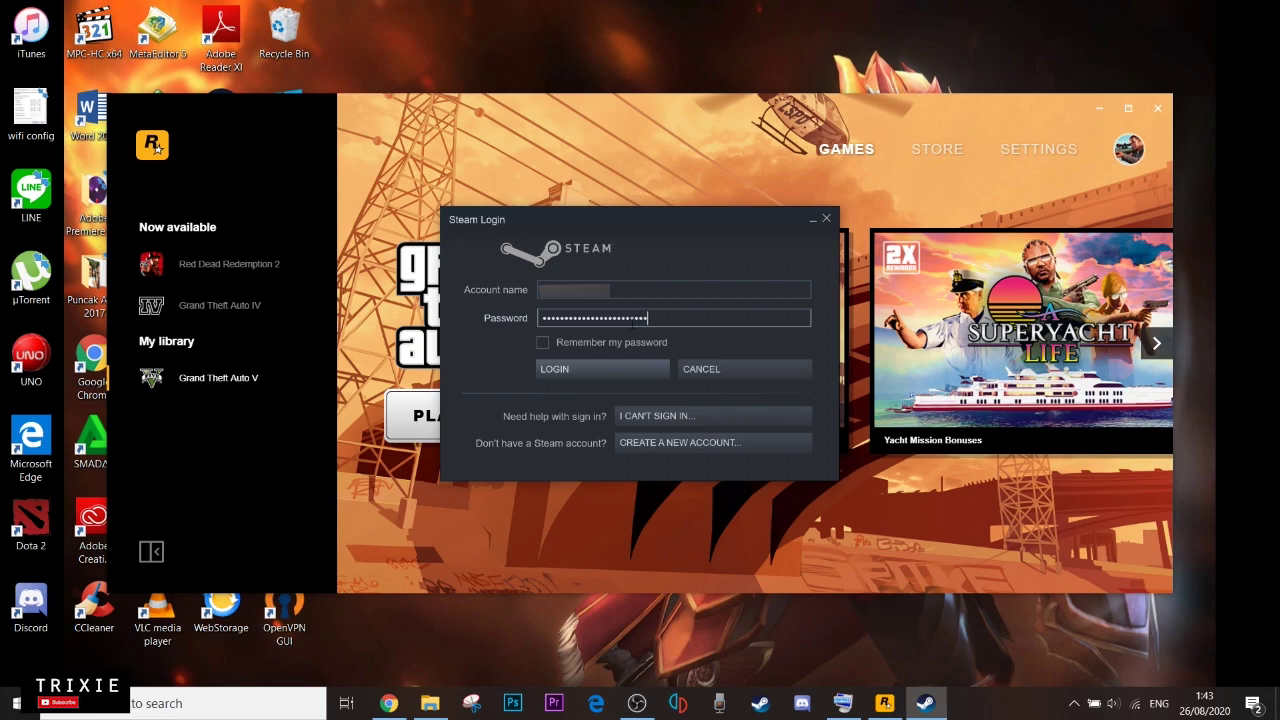
pyautogui.press('Return')
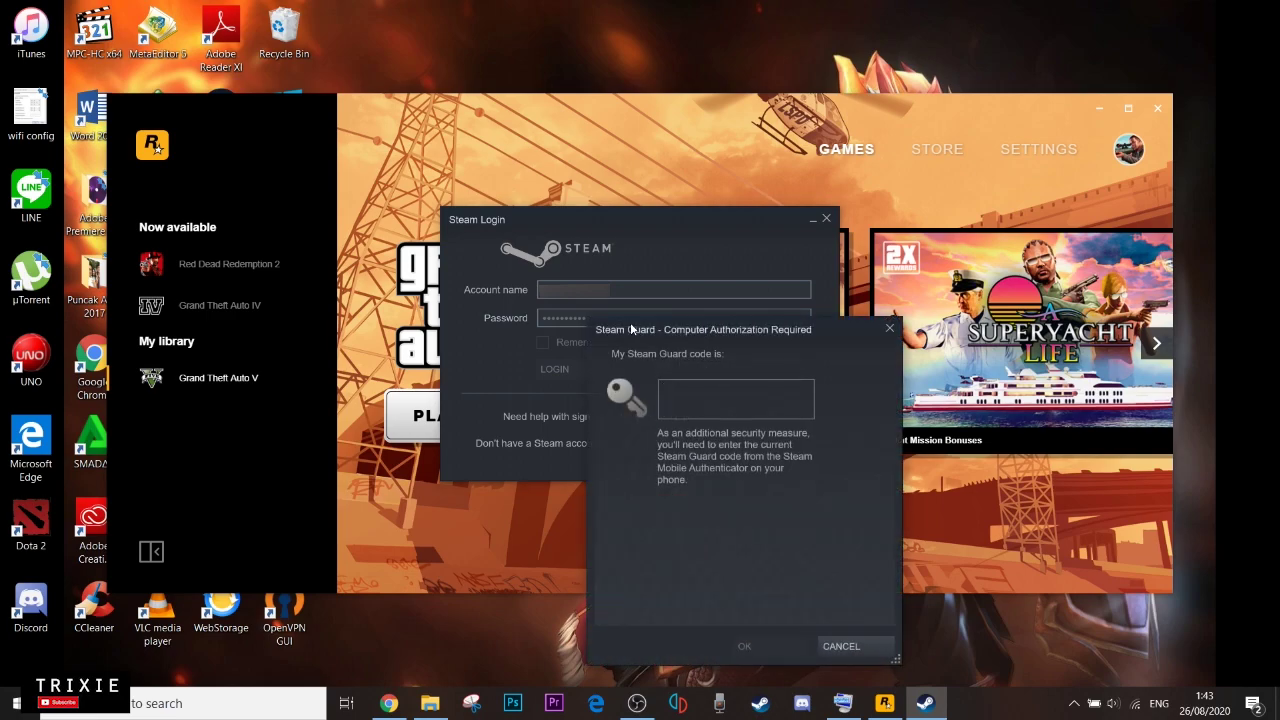
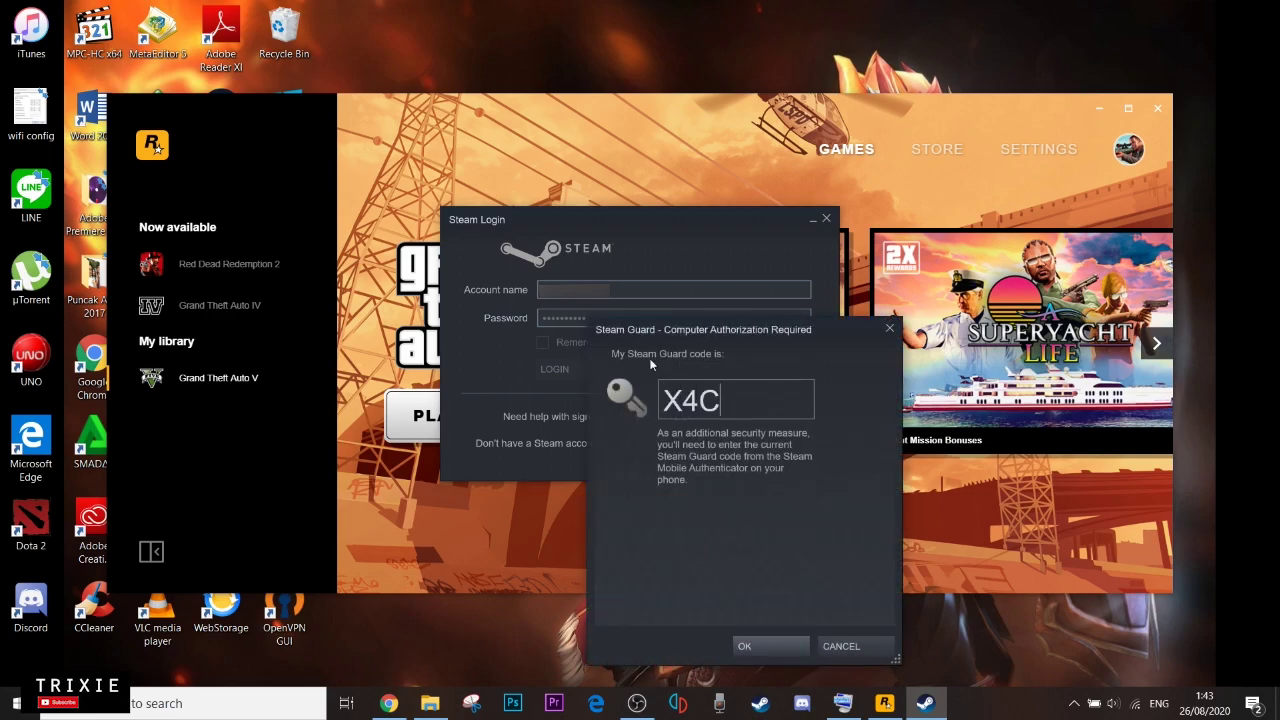
pyautogui.click(768, 645)
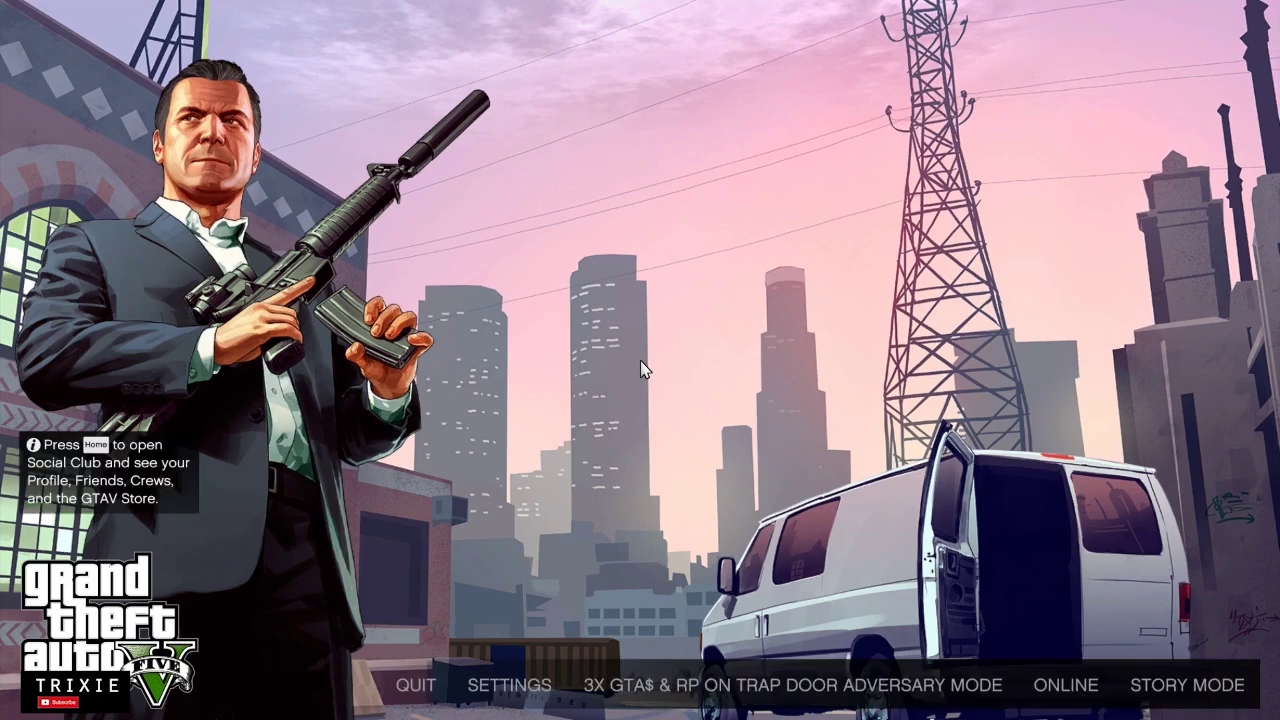
# Step: Open and close the Social Club overlay with Home and Esc so GTA Online loads
pyautogui.press('Home')
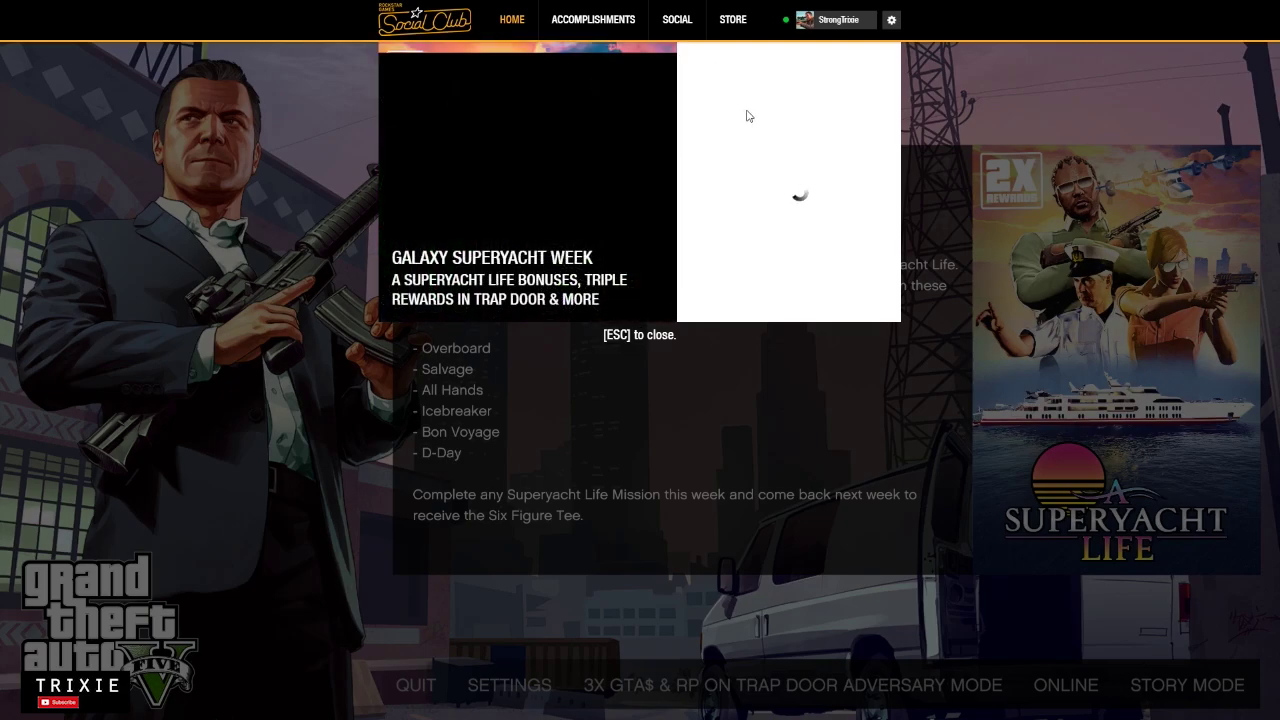
pyautogui.press('Escape')
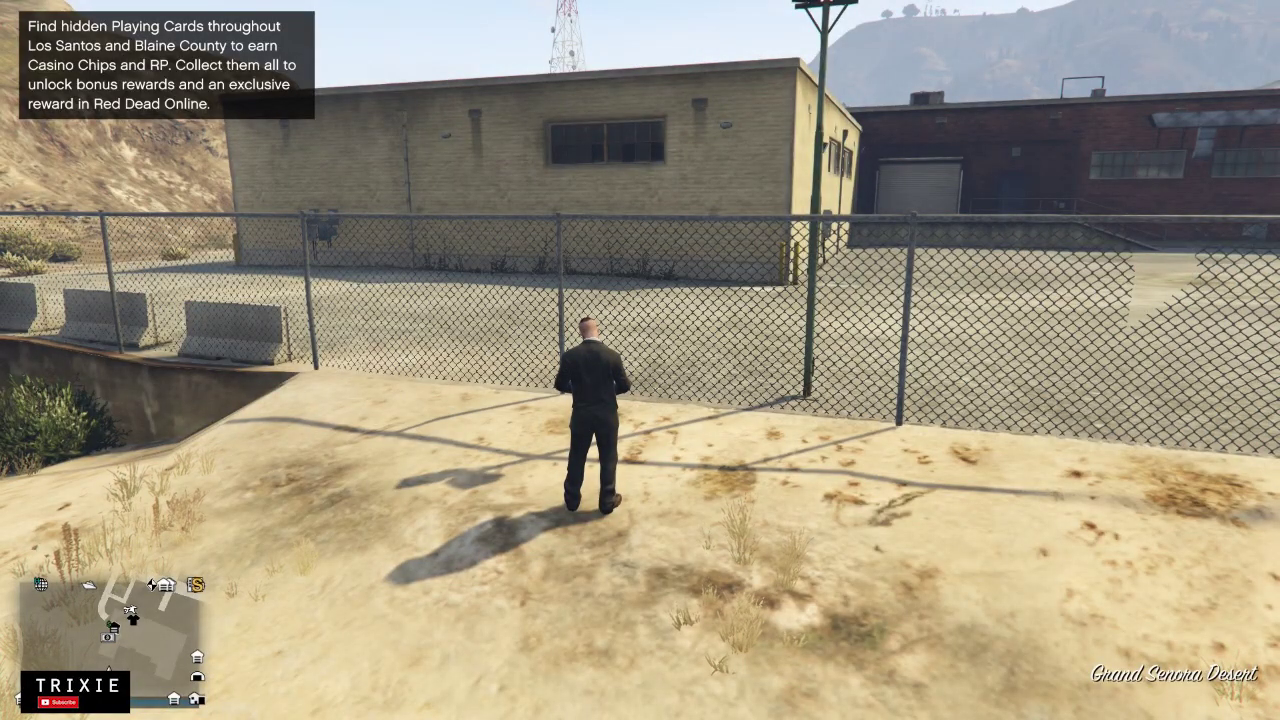
# Step: Walk the character to the chain-link fence, climb over it, and head toward the oil pumps
pyautogui.press('w')
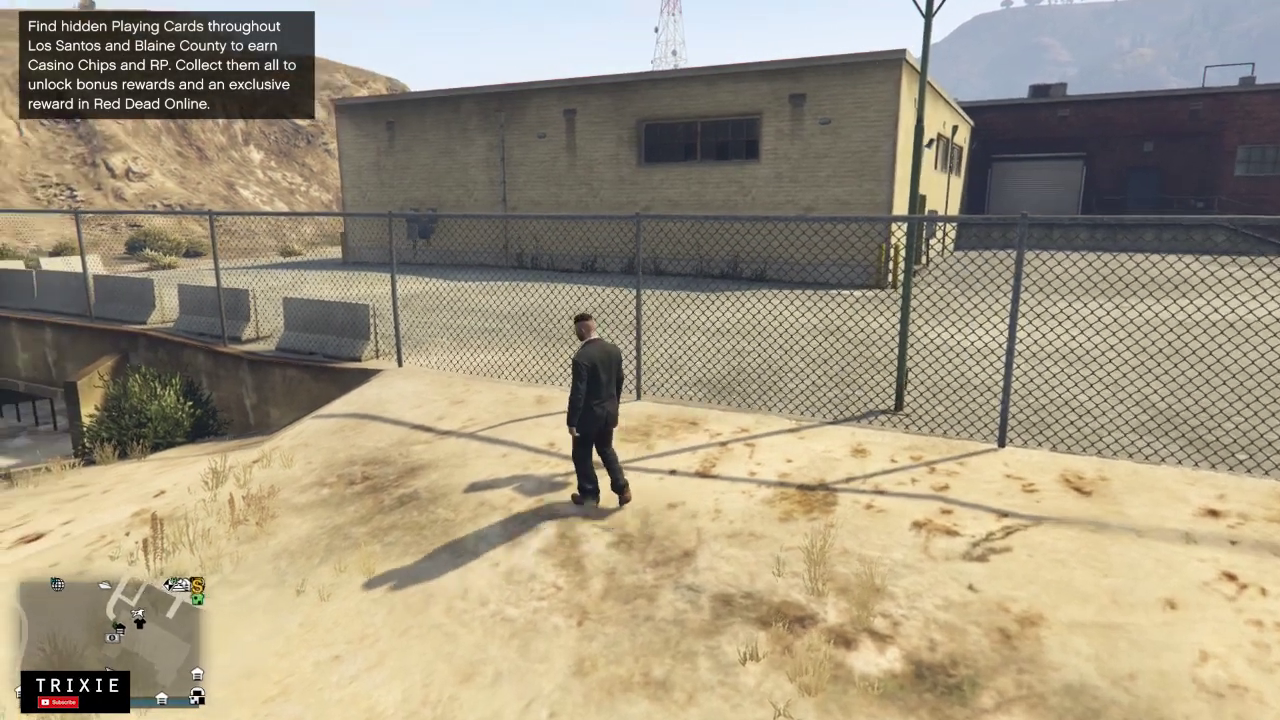
pyautogui.press('space')
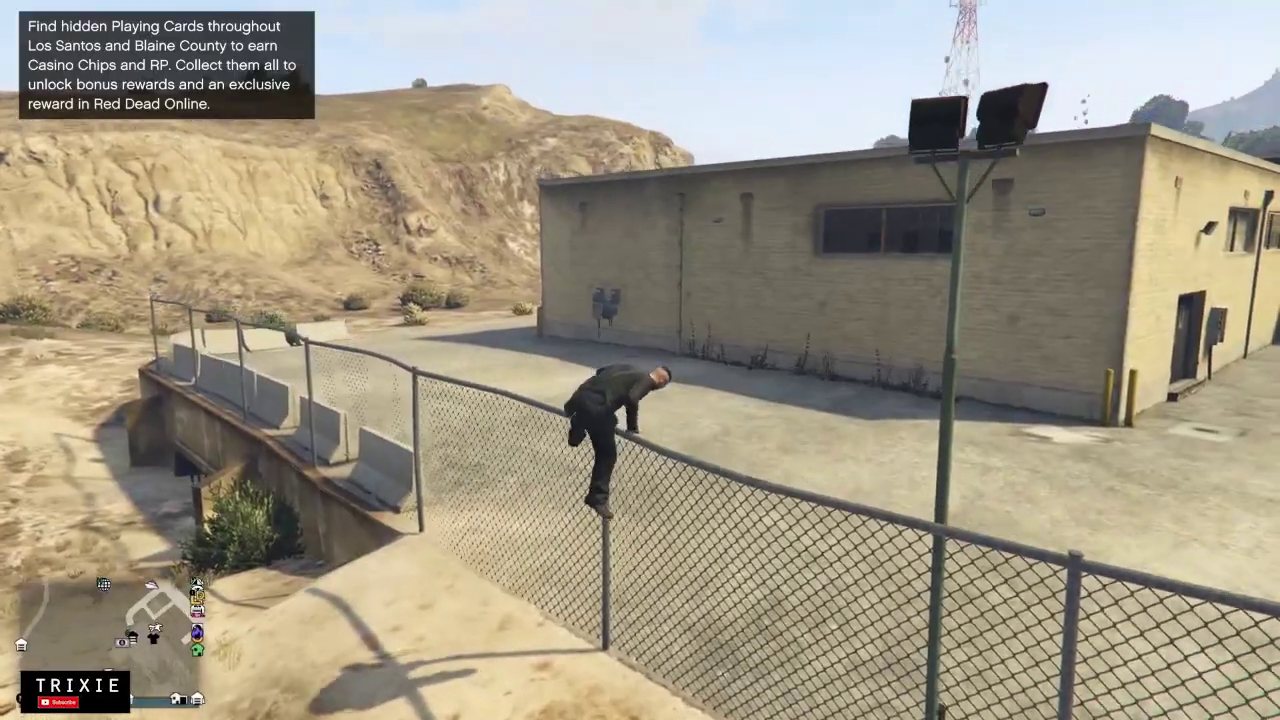
pyautogui.press('w')
pyautogui.press('w')
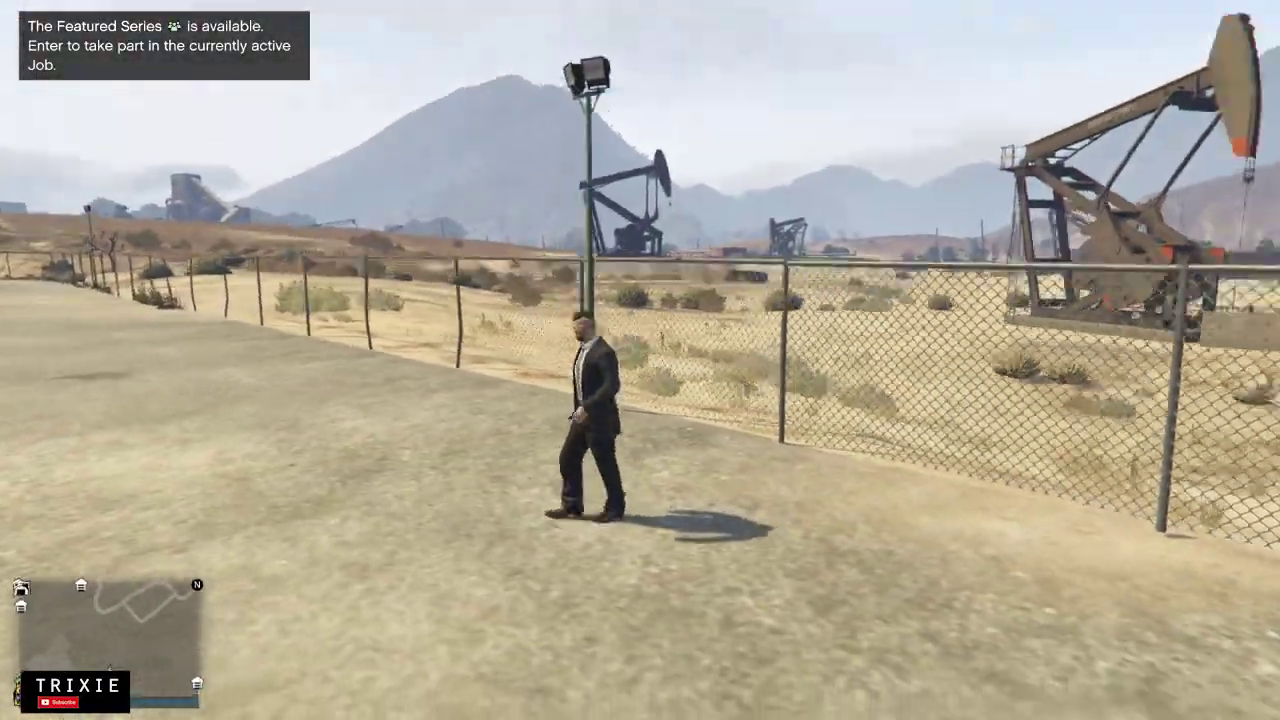
pyautogui.press('b')
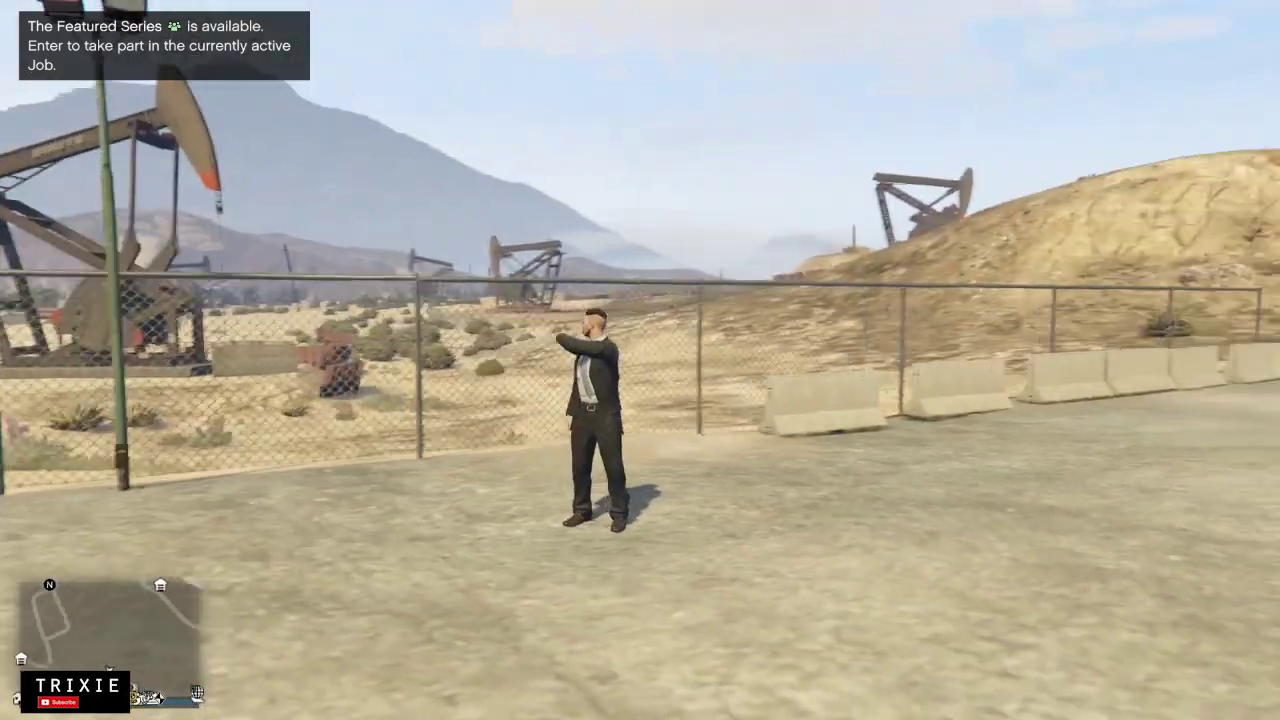